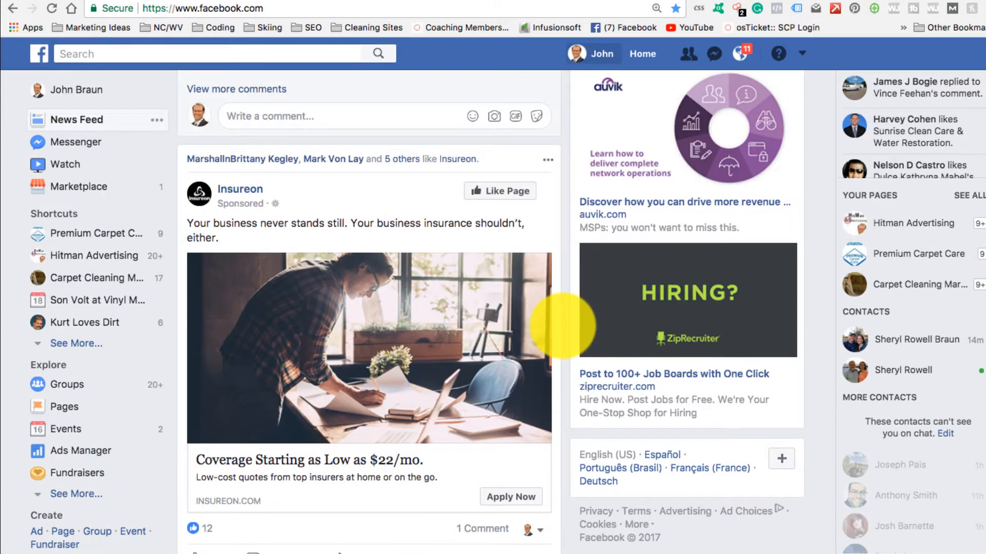
- Examine the sponsored Insureon post and its neighbouring posts in the news feed
scroll(563, 326, down, 2)
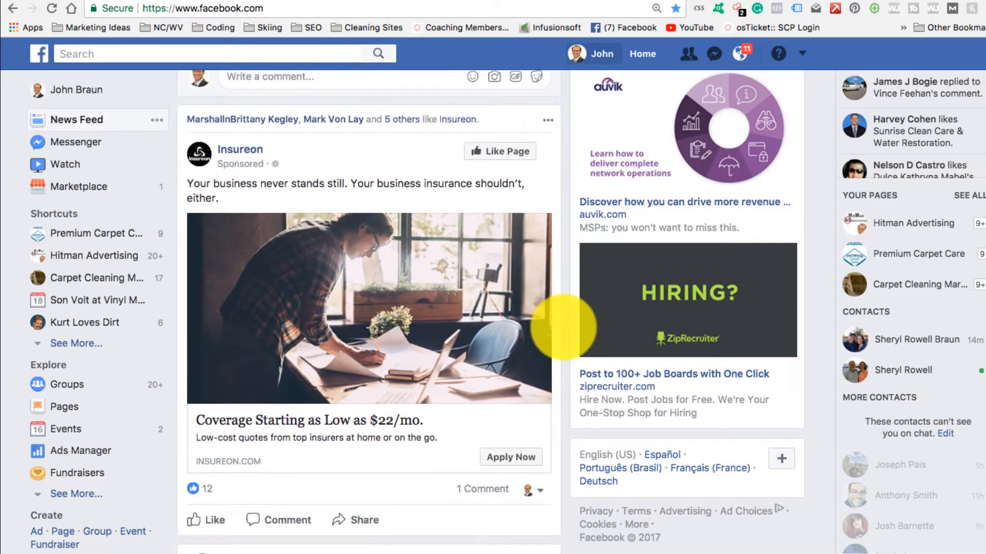
scroll(563, 326, up, 2)
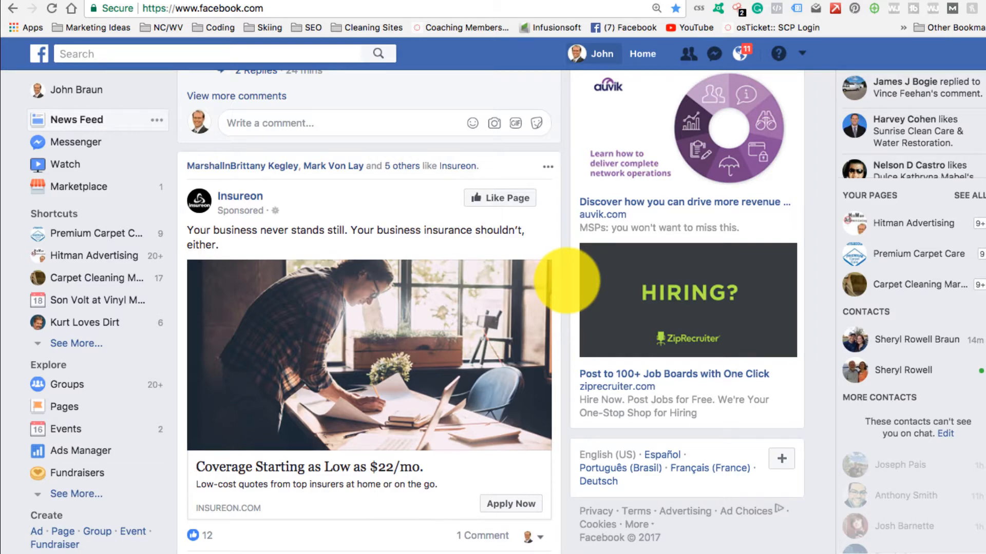
scroll(567, 281, up, 20)
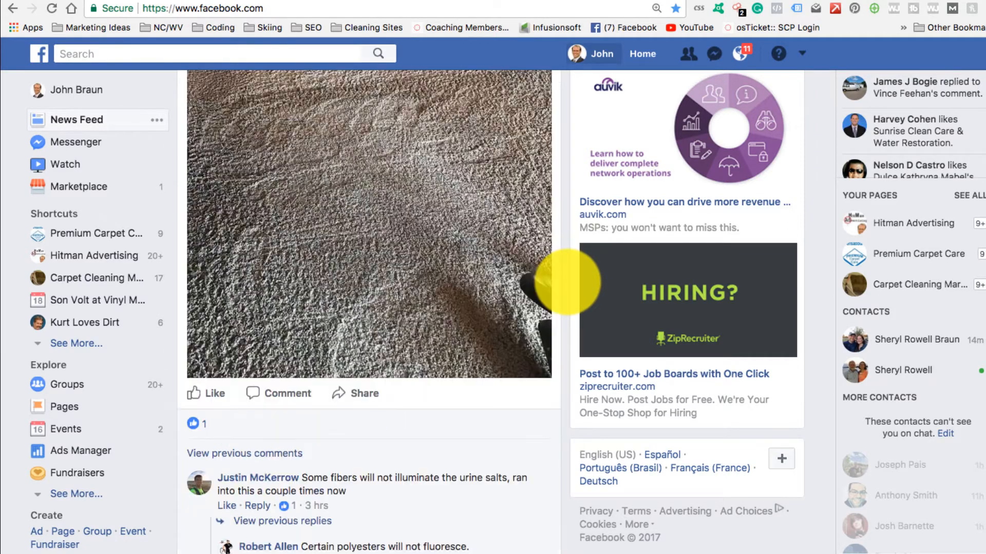
scroll(567, 282, up, 20)
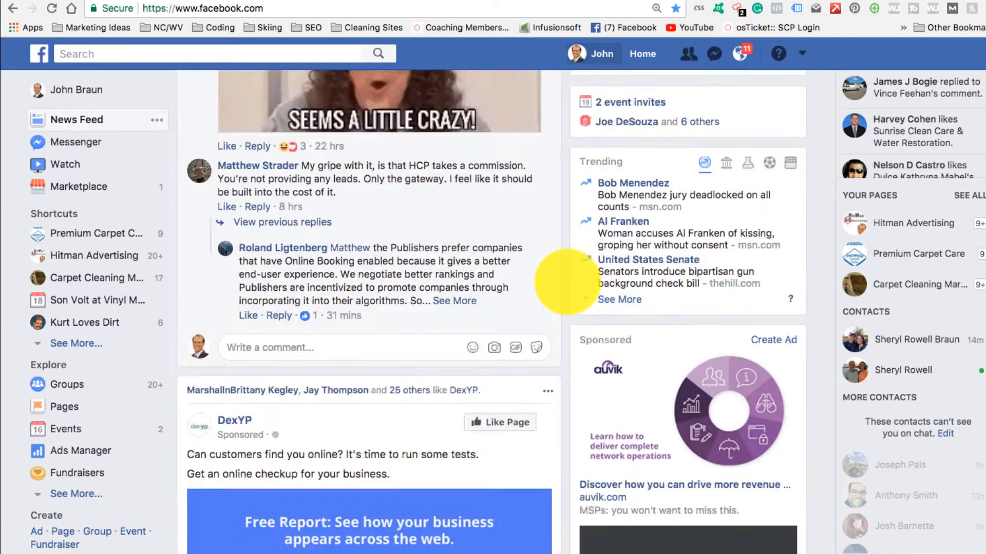
scroll(567, 281, down, 10)
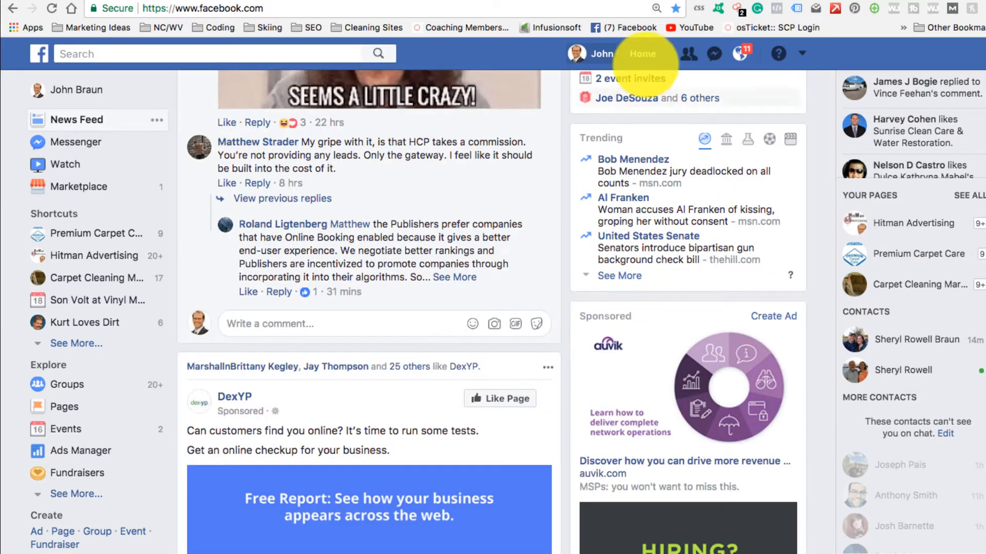
- Reload the news feed and examine the Snowshoe Mountain and ZipRecruiter ads in the side column
click(643, 54)
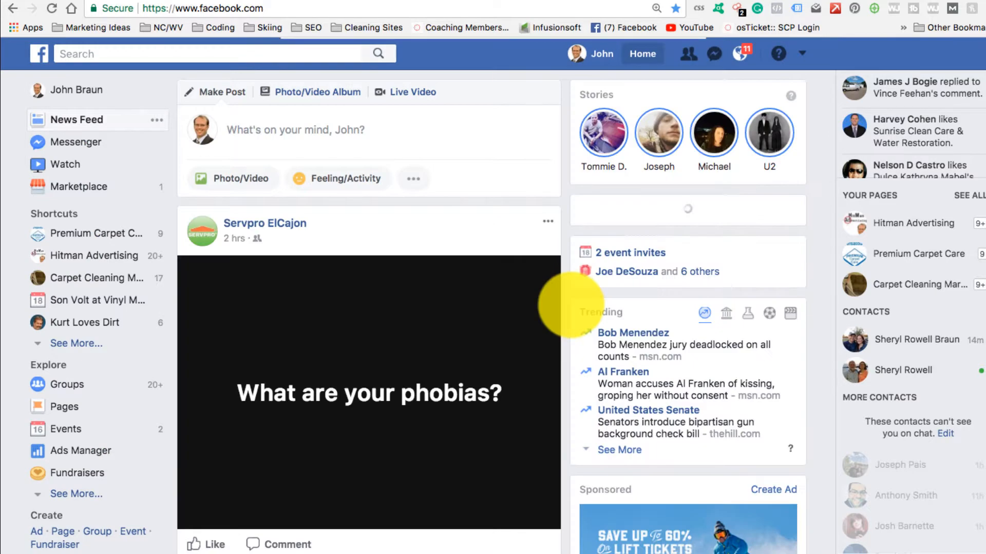
scroll(571, 307, down, 10)
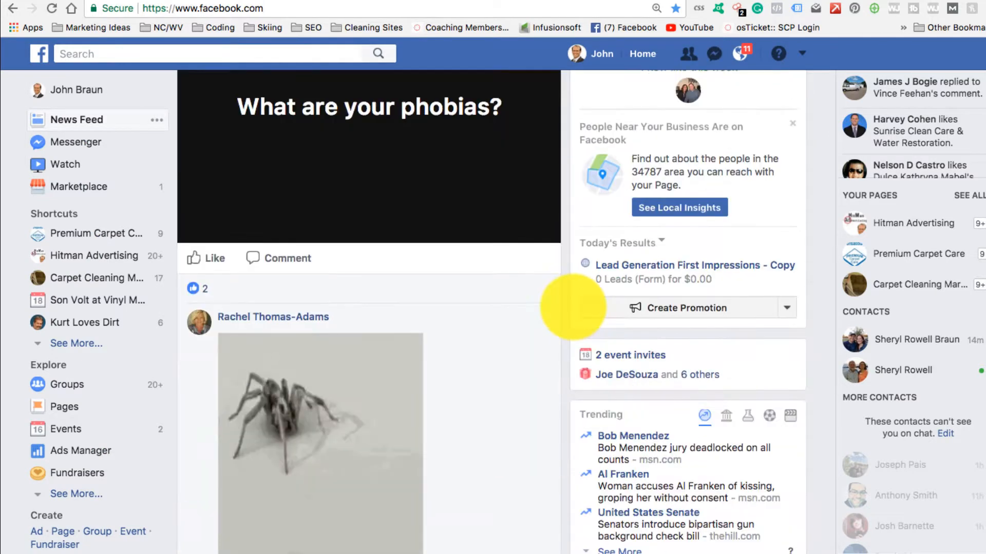
scroll(651, 334, down, 1)
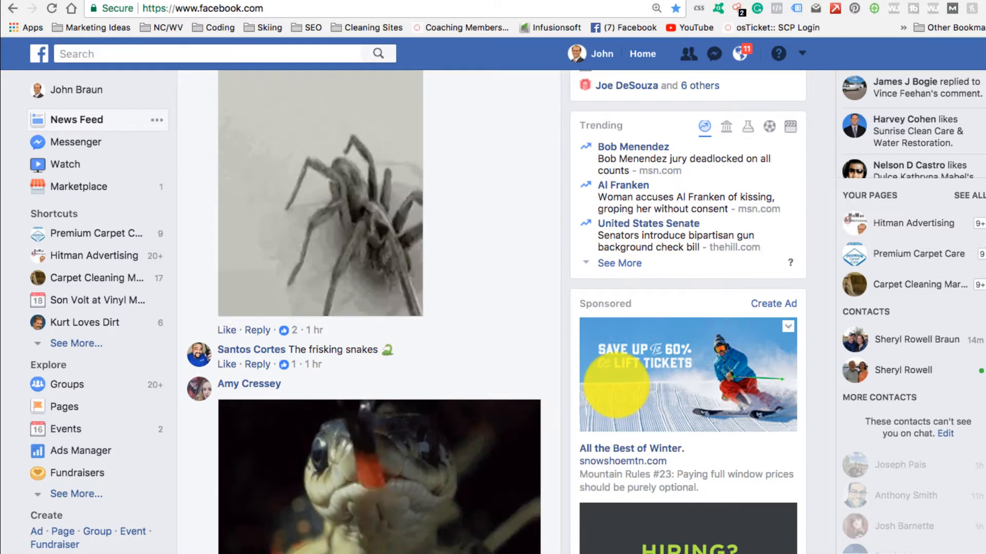
scroll(565, 371, down, 3)
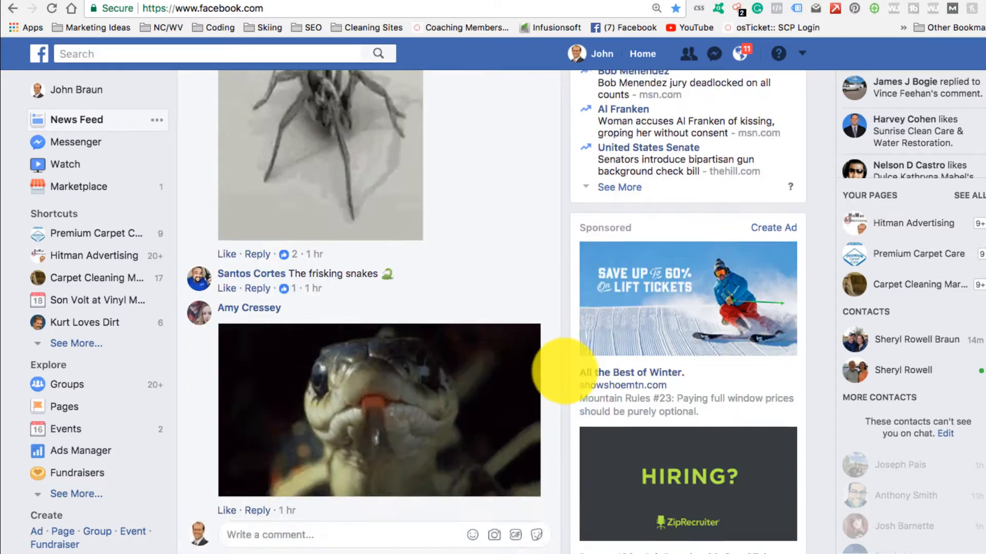
scroll(564, 370, down, 2)
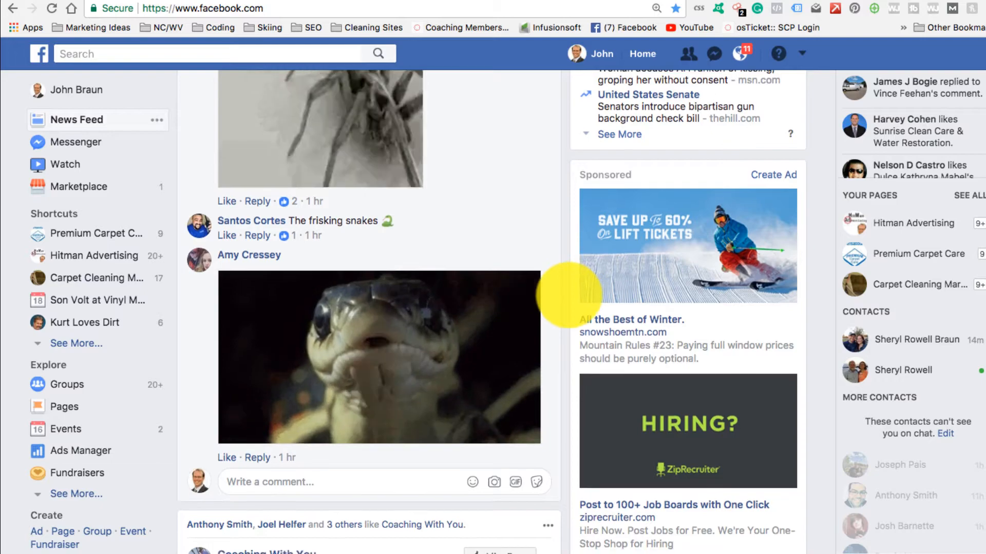
- Find the sponsored Coaching With You post in the news feed and examine its text, image and headline
scroll(565, 293, down, 3)
scroll(570, 295, down, 3)
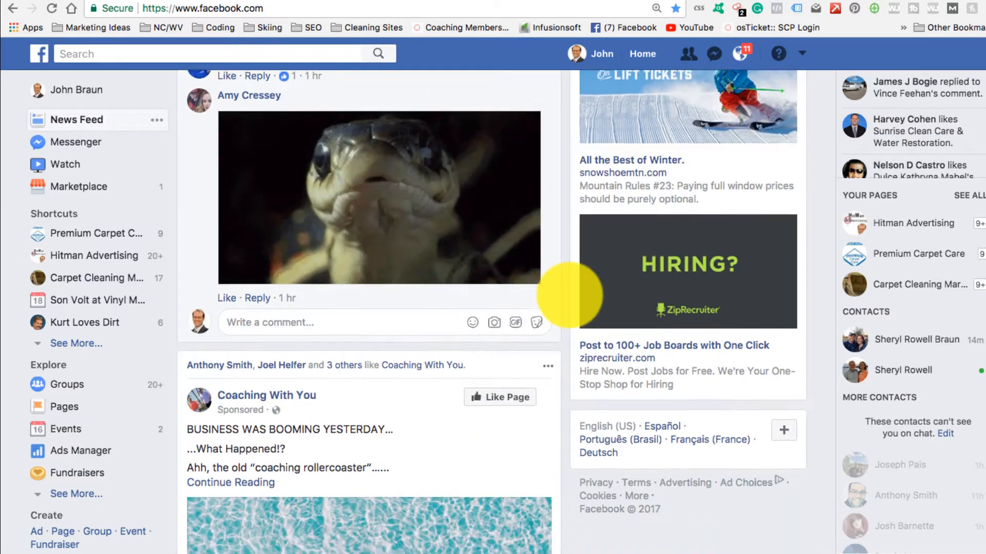
scroll(569, 295, down, 1)
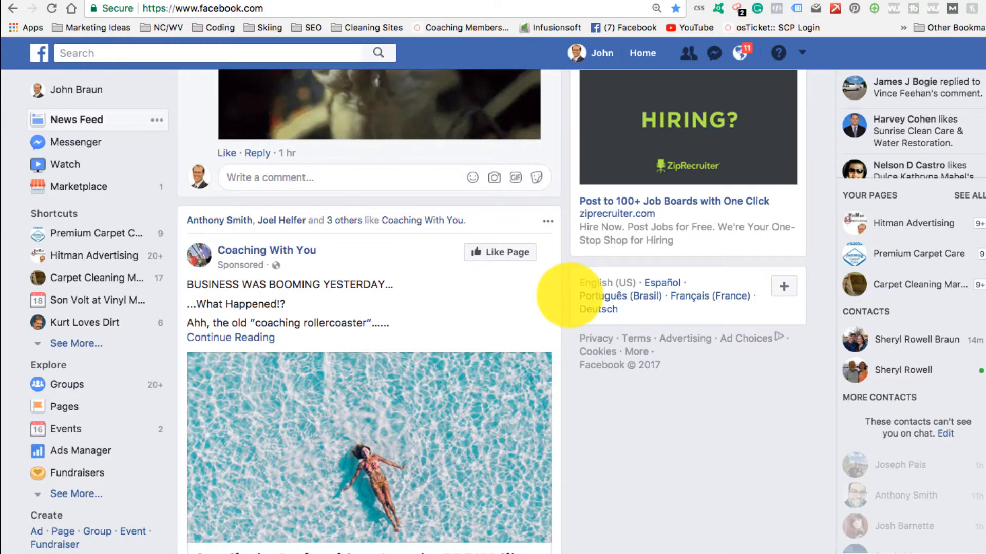
scroll(567, 294, down, 1)
scroll(562, 291, down, 1)
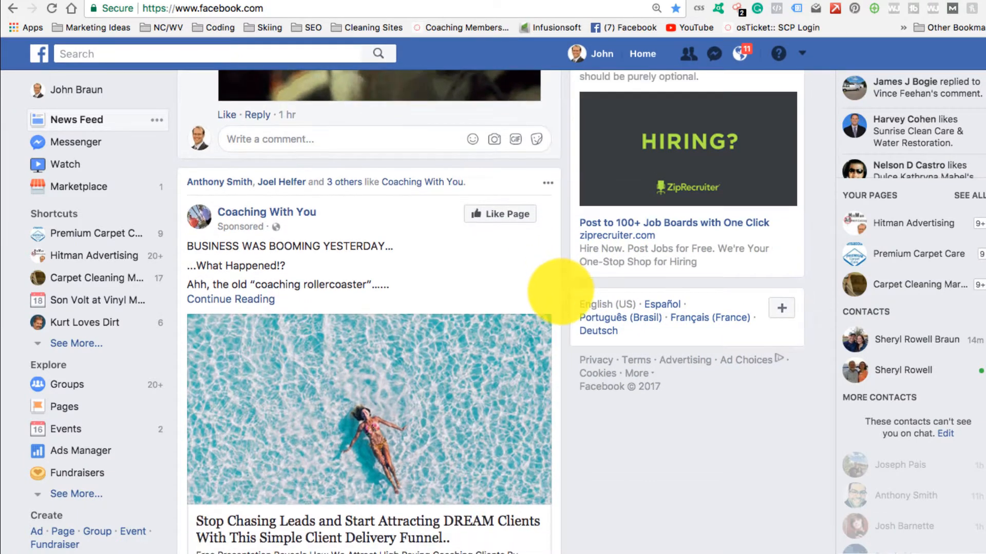
scroll(561, 292, down, 1)
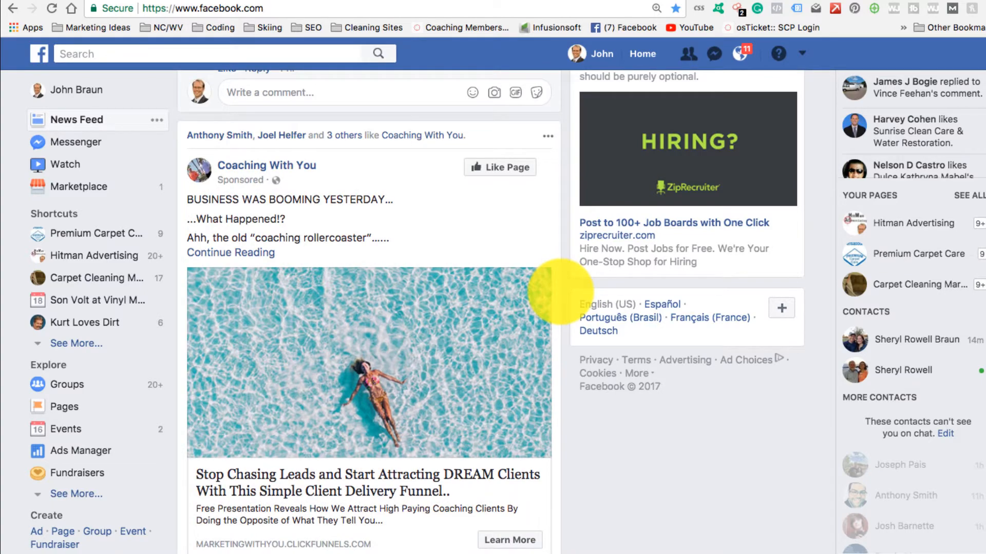
scroll(561, 293, down, 2)
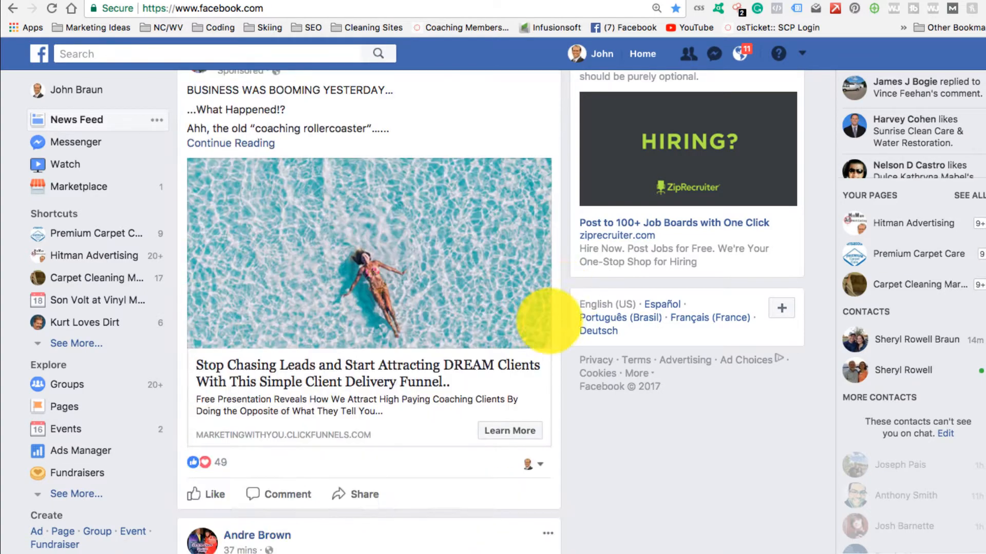
scroll(433, 381, down, 5)
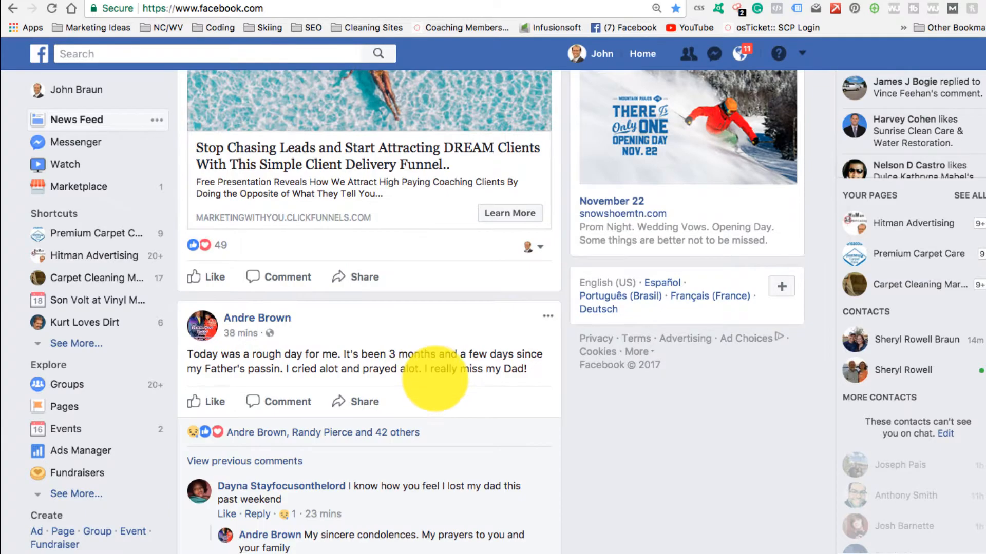
- Examine the sponsored Traffic and Funnels post further down the feed and compare it with the Expedia sample ad
scroll(382, 279, down, 20)
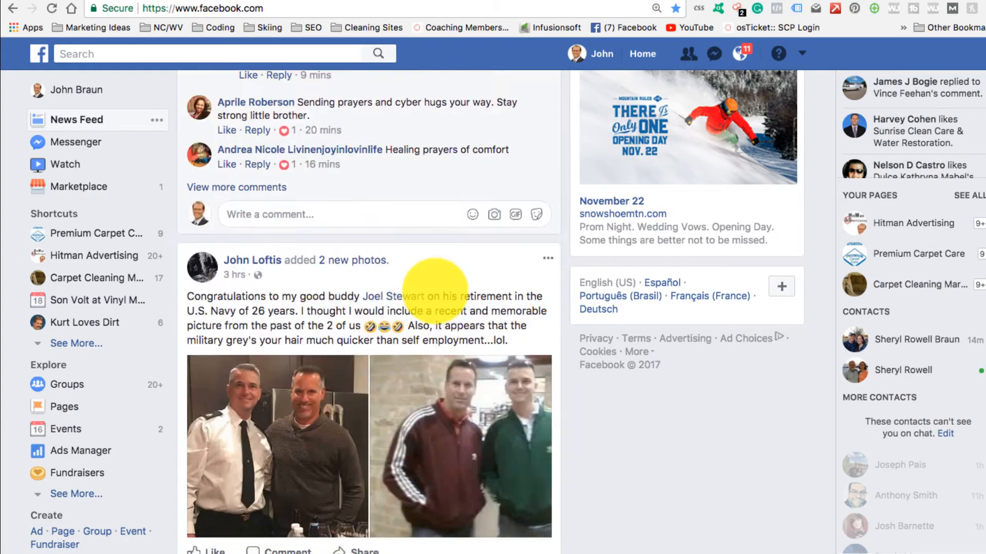
scroll(414, 298, down, 20)
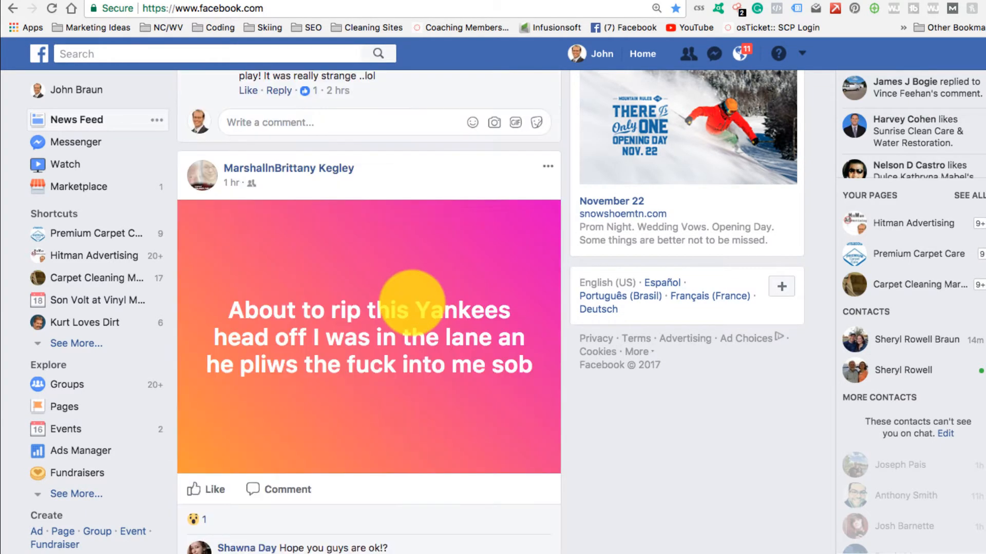
scroll(412, 306, down, 20)
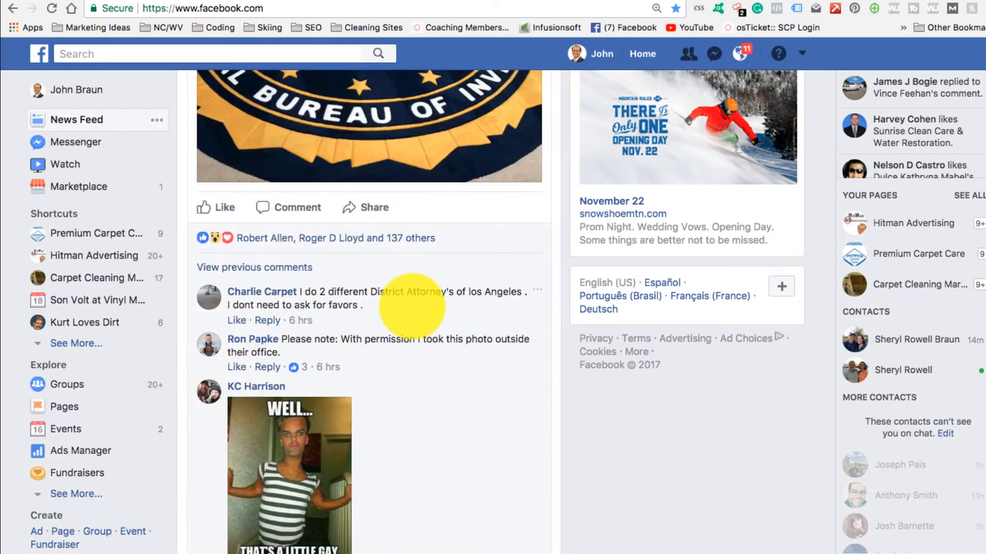
scroll(412, 307, down, 15)
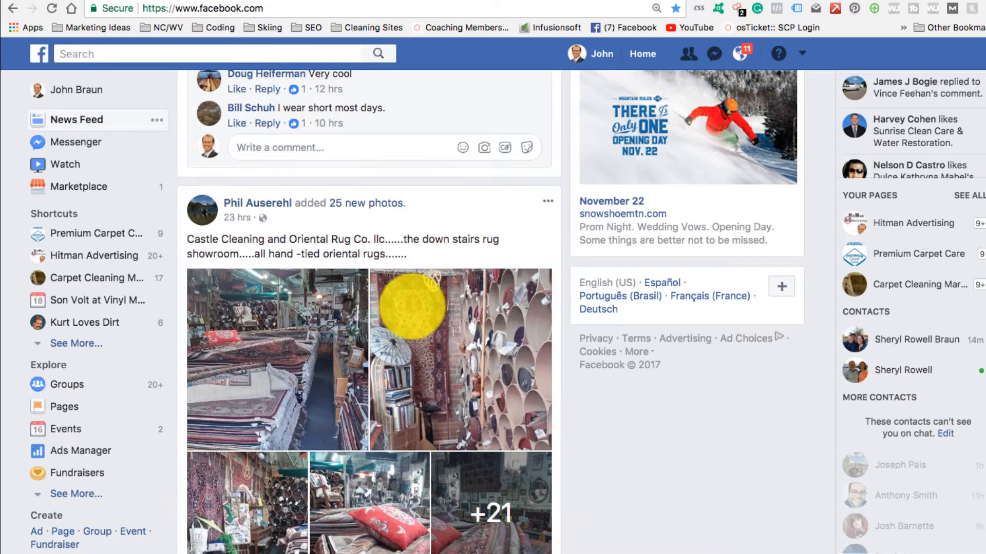
scroll(412, 306, down, 9)
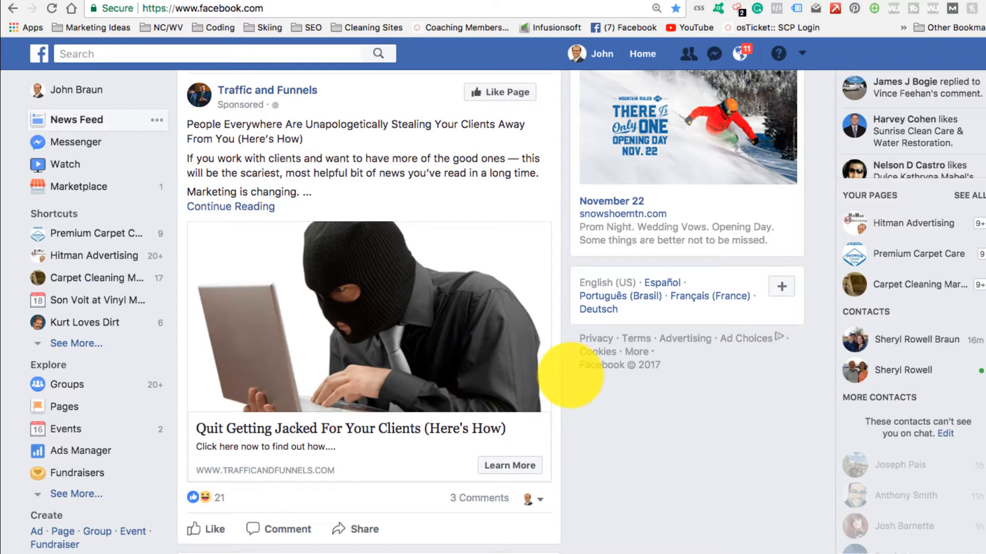
scroll(319, 165, up, 1)
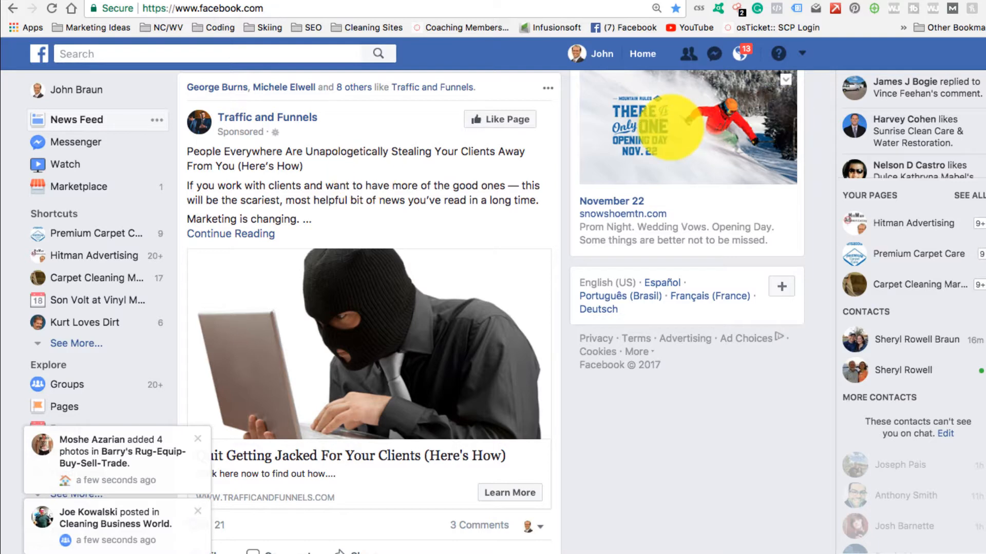
scroll(670, 167, up, 1)
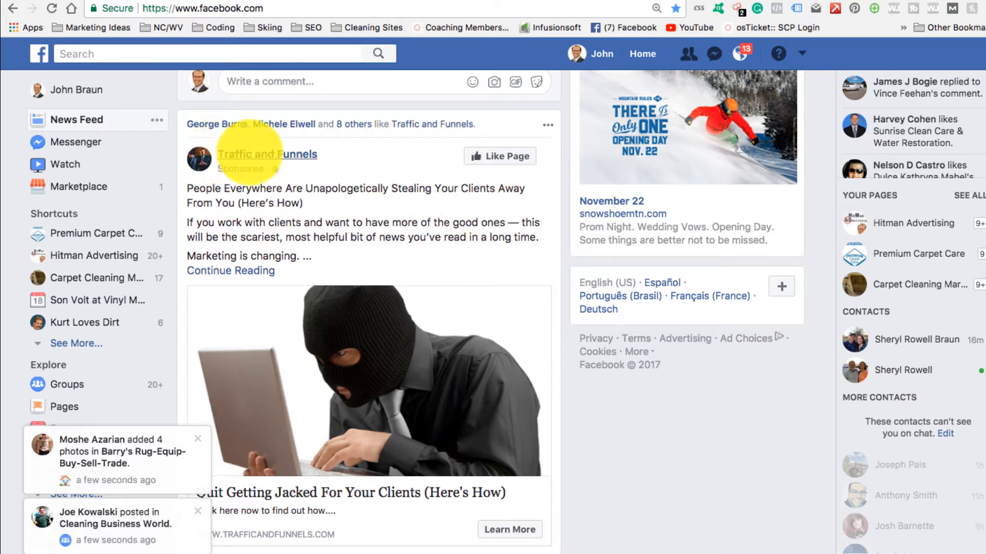
scroll(563, 275, down, 5)
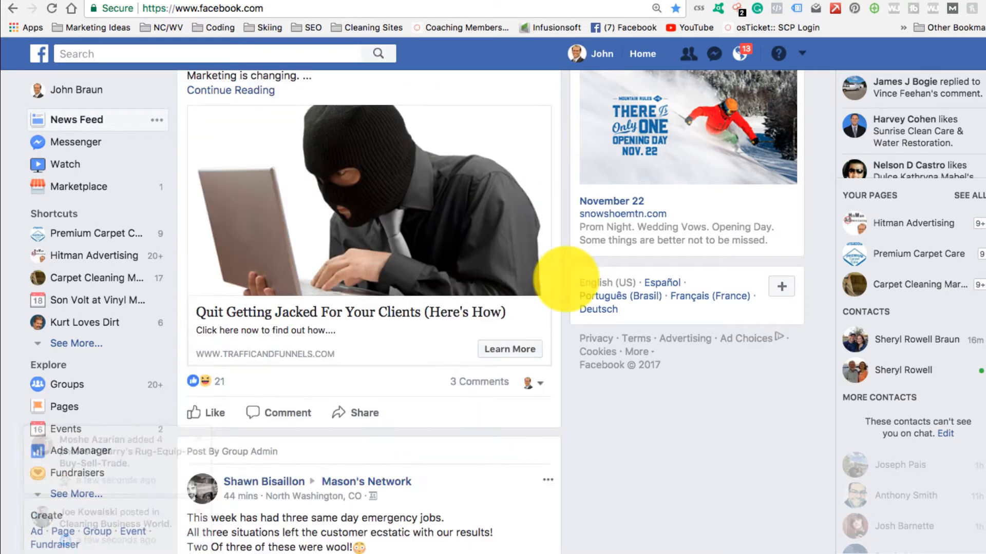
scroll(566, 281, up, 6)
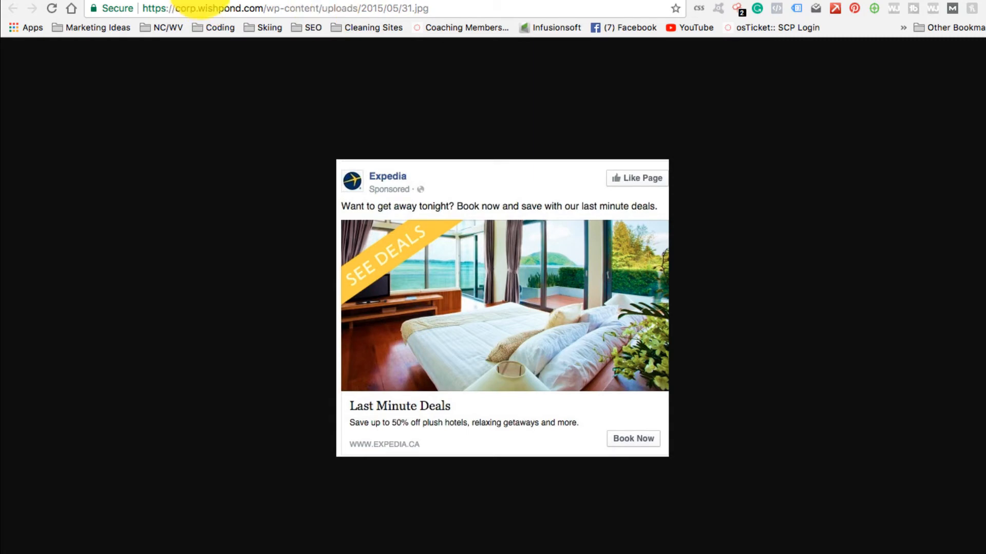
click(202, 0)
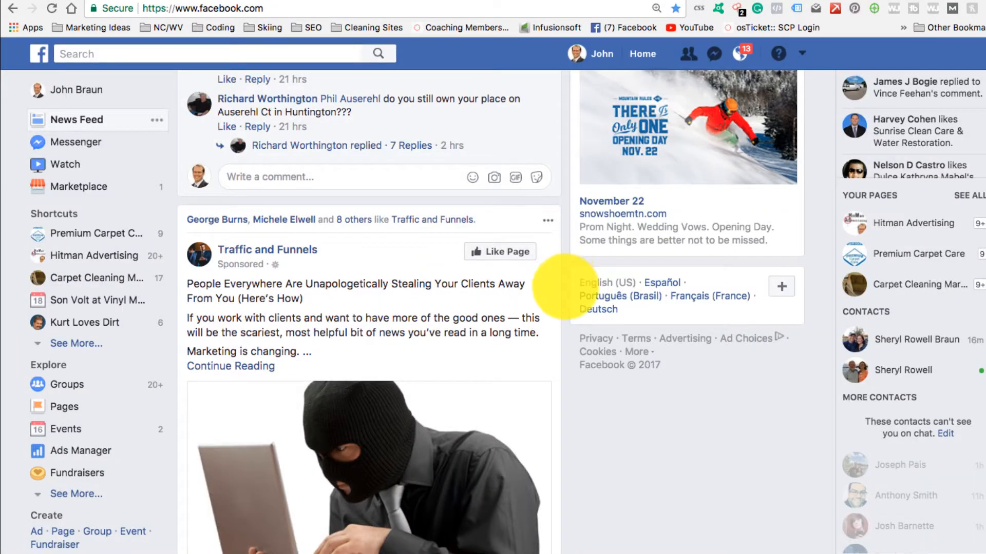
scroll(564, 287, down, 1)
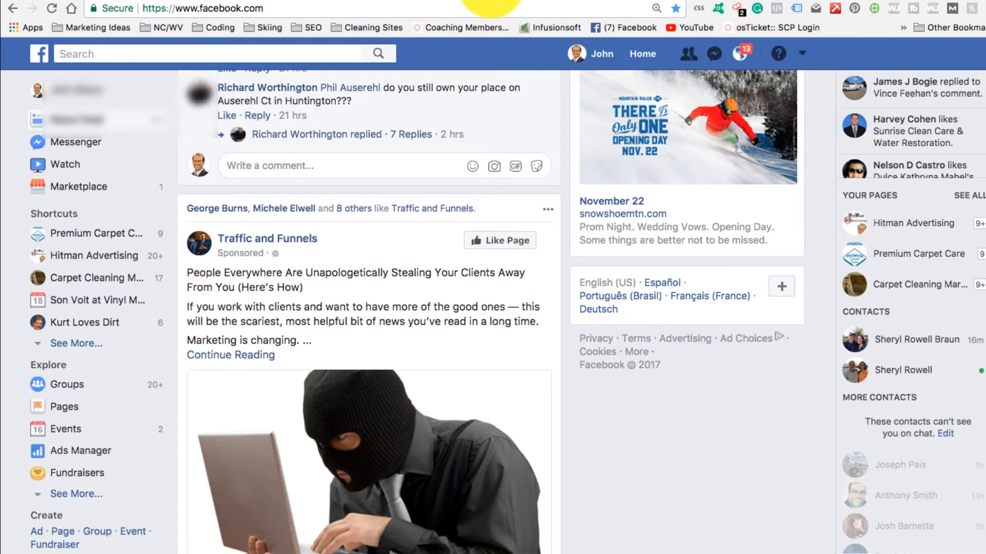
- Switch to Ads Manager and open the ad account's Audiences page
click(492, 1)
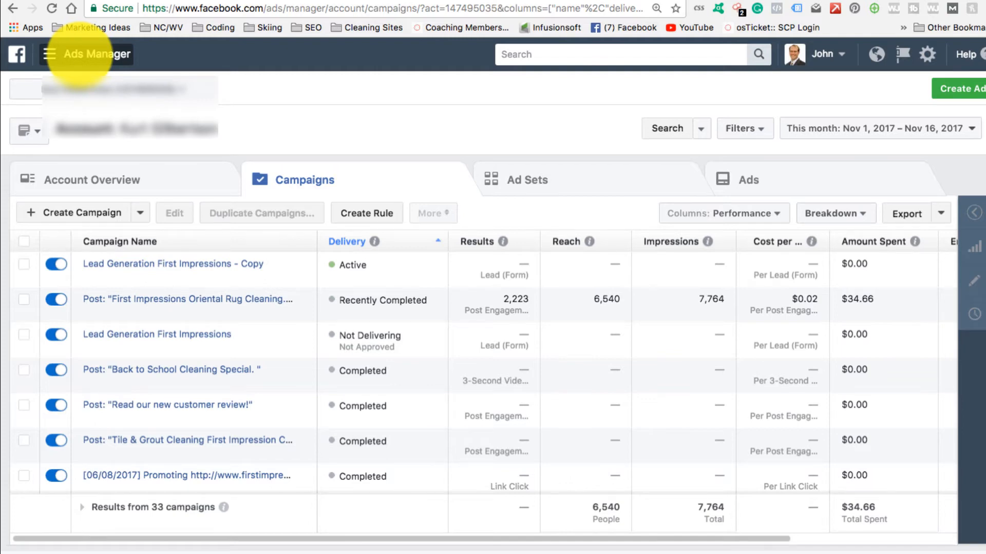
click(80, 54)
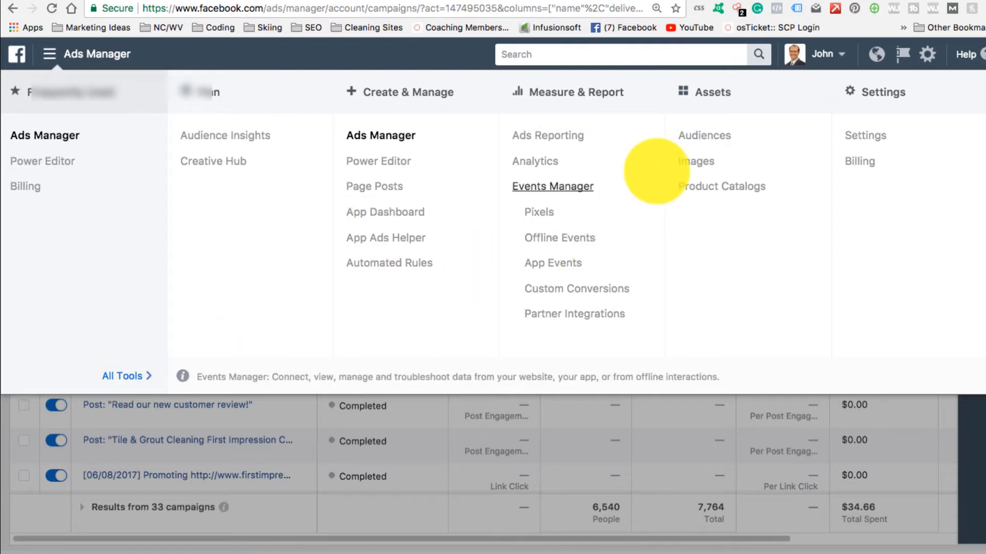
click(692, 135)
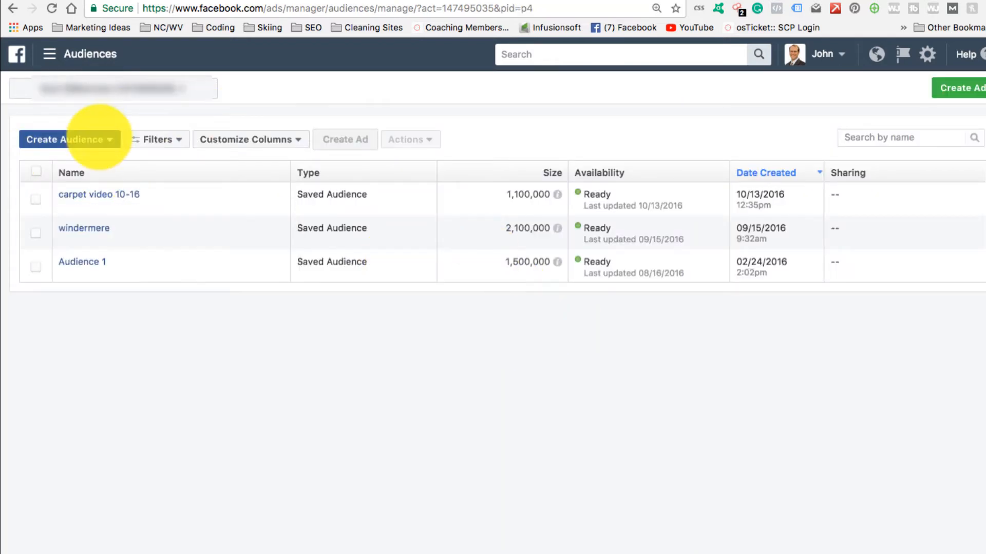
- Start a new custom audience based on Website Traffic
click(99, 138)
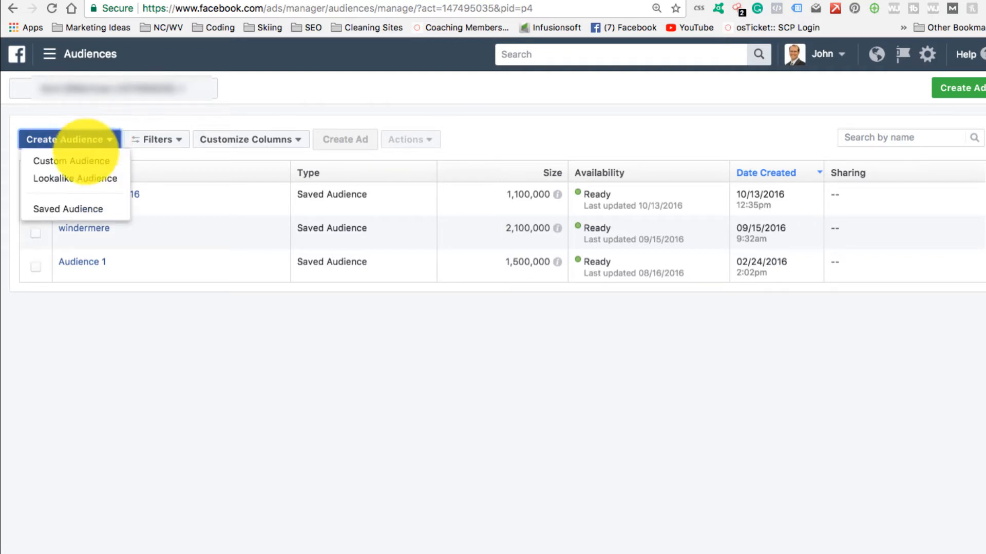
click(82, 161)
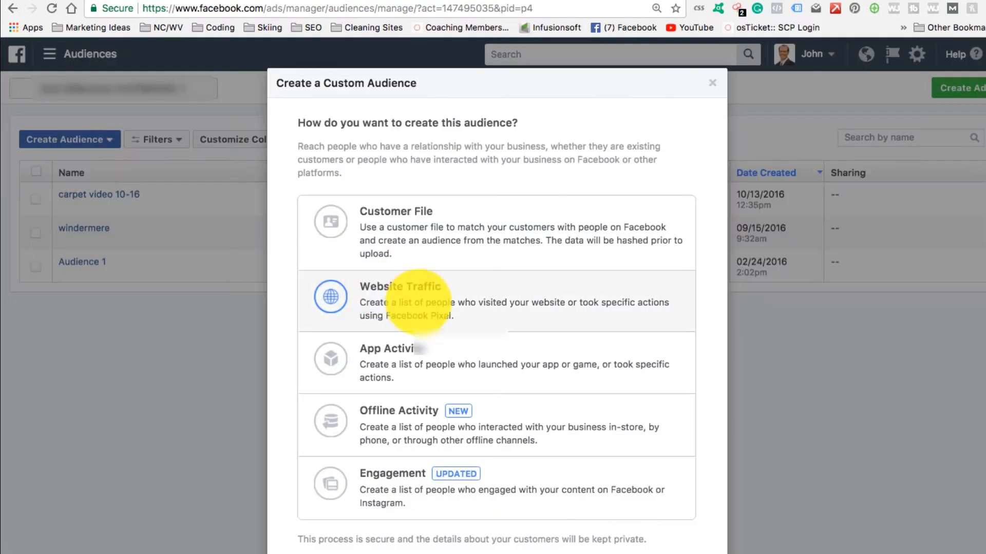
click(418, 302)
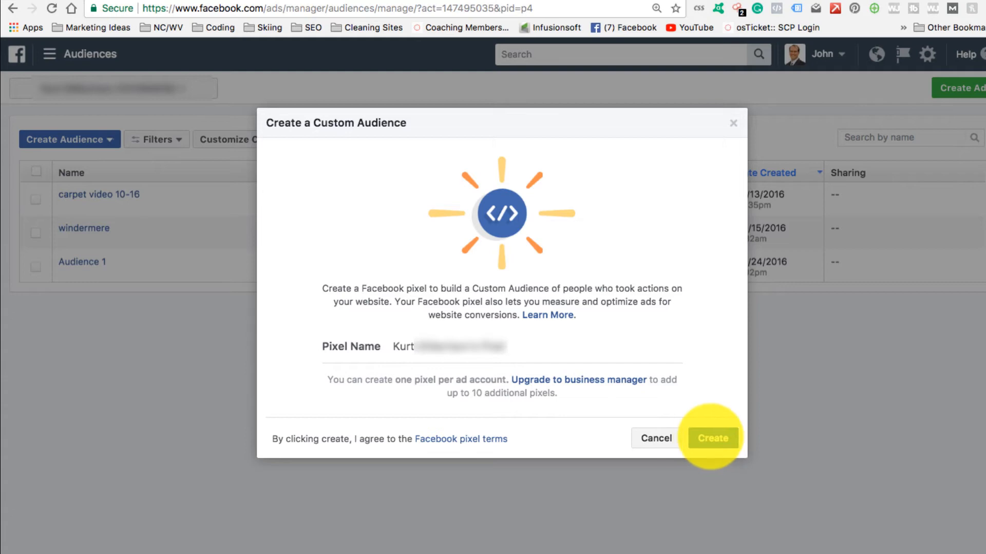
- Create the Facebook pixel under its suggested name and open the options for installing its code
click(711, 438)
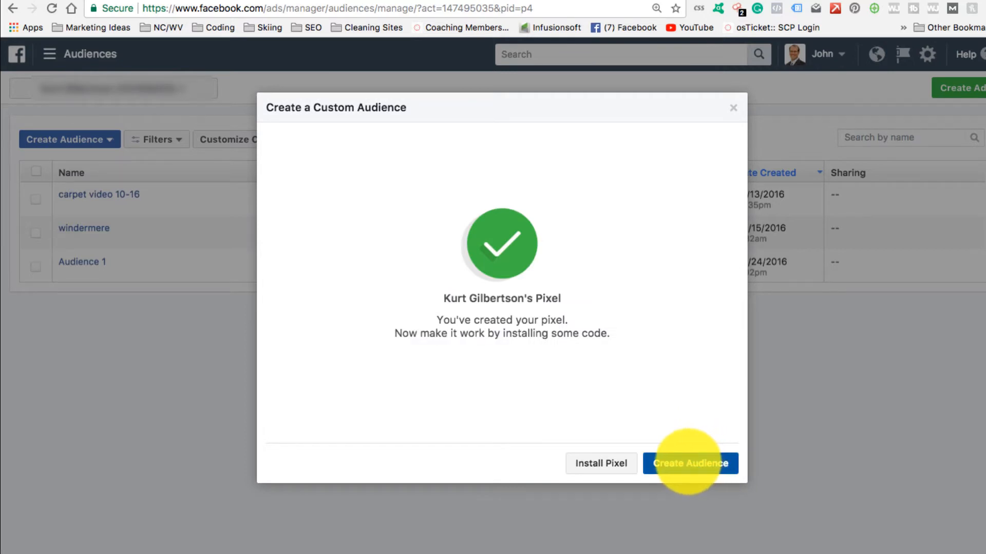
click(602, 463)
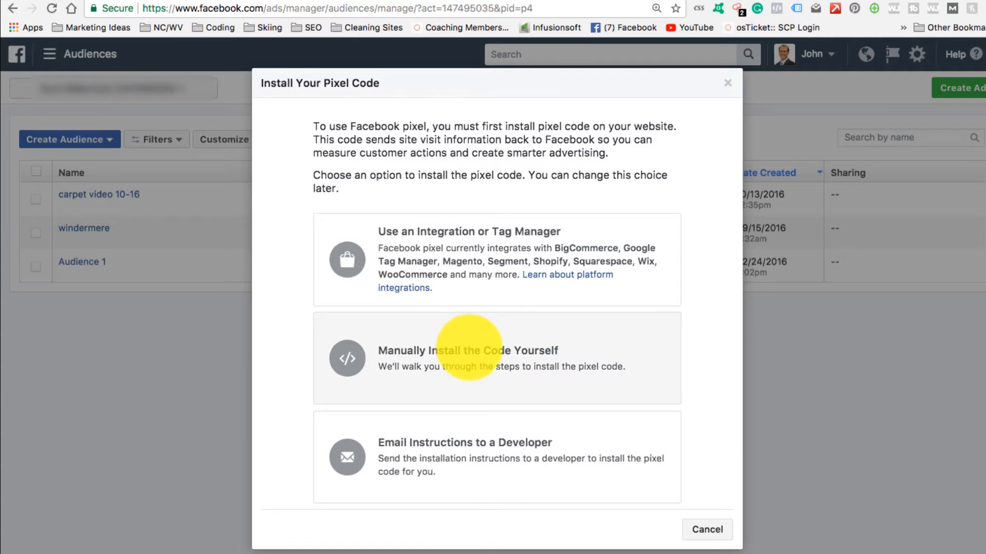
- Choose to install the pixel code manually and examine the example showing where it belongs between the head tags
click(470, 349)
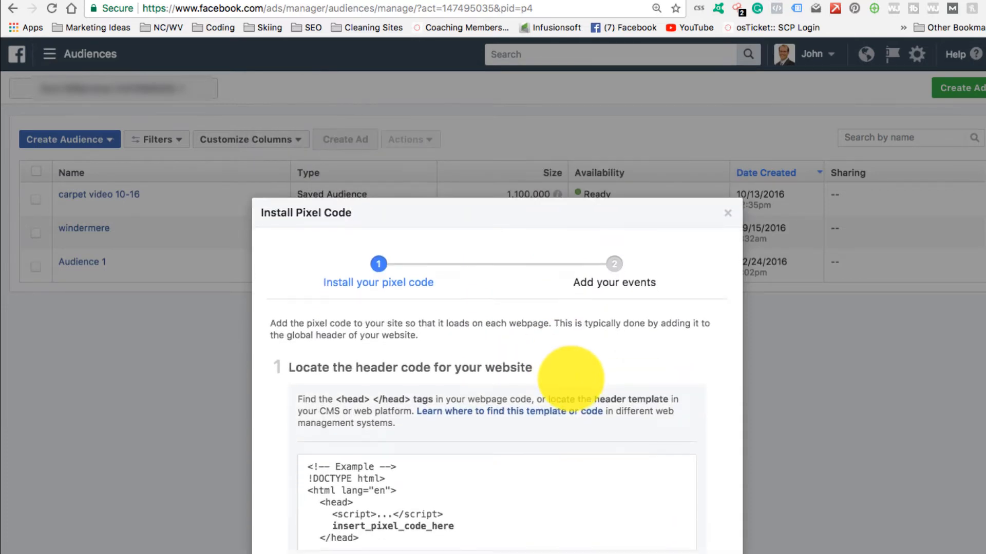
scroll(565, 379, down, 4)
scroll(546, 376, down, 1)
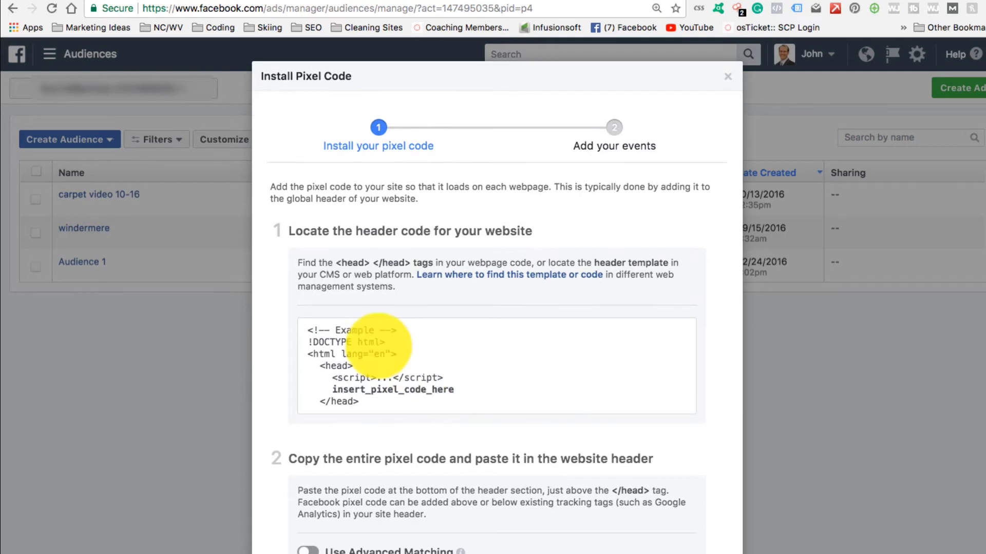
scroll(395, 342, down, 3)
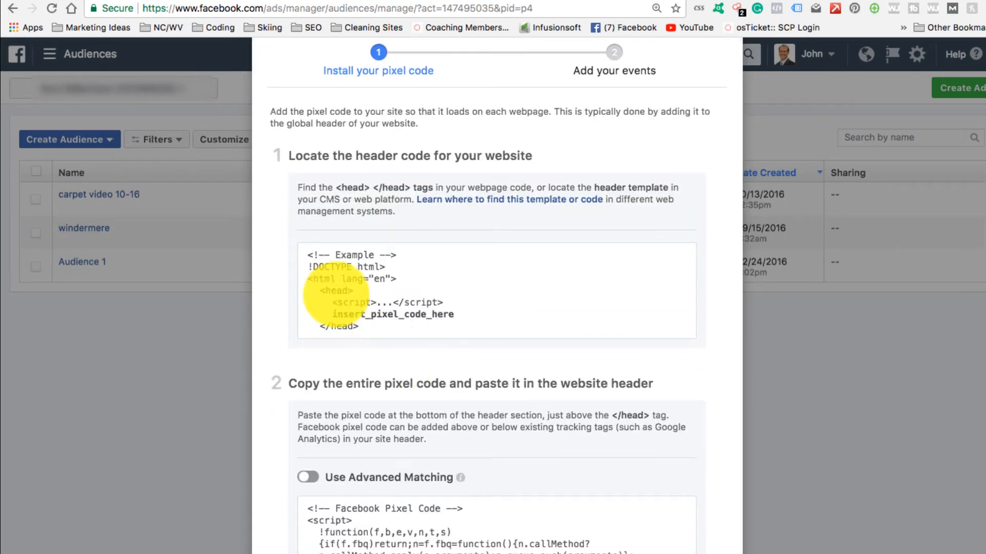
drag(309, 255, 368, 327)
click(318, 253)
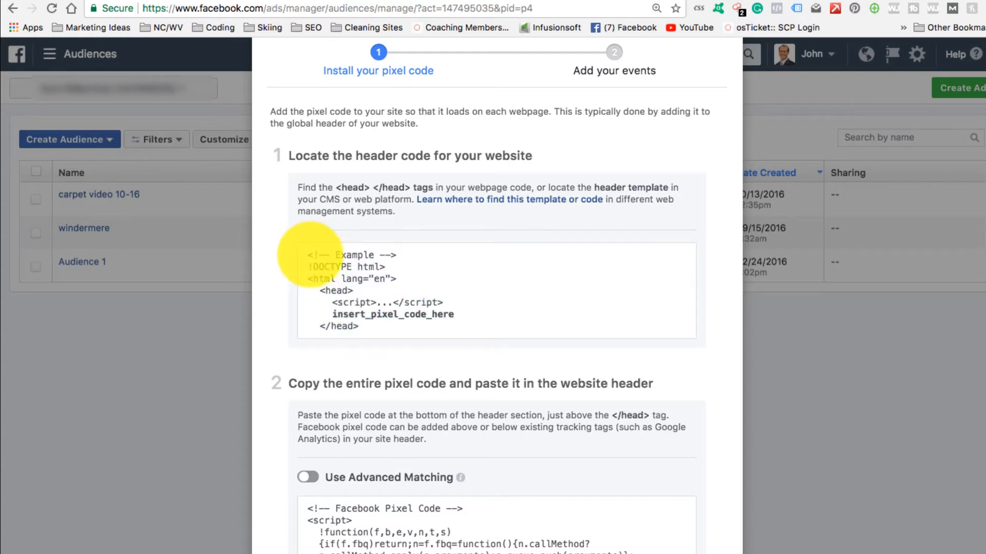
drag(308, 254, 374, 325)
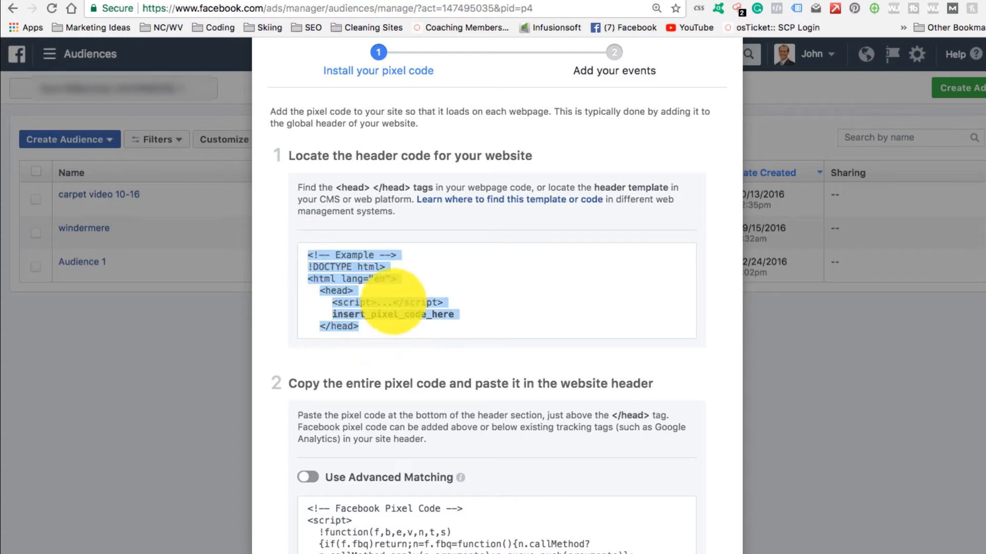
scroll(403, 305, down, 3)
click(359, 253)
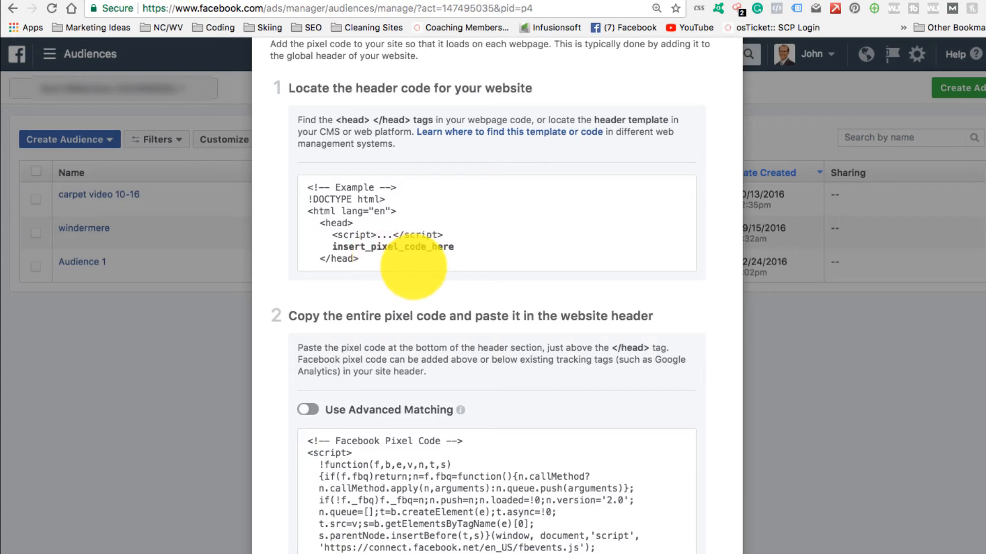
- Copy the entire Facebook pixel code to the clipboard and view the section on sending test traffic
scroll(382, 251, down, 3)
scroll(377, 241, down, 2)
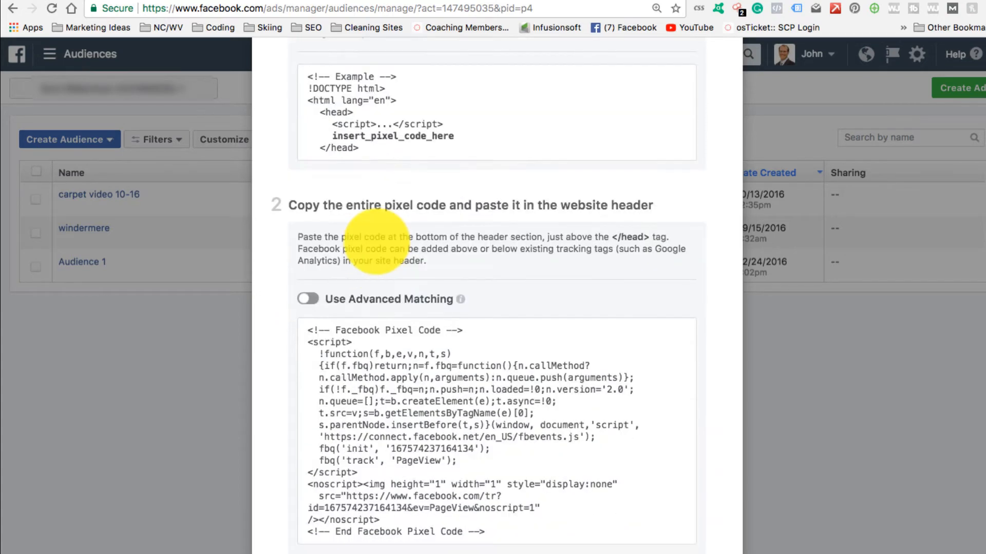
mouse_move(396, 345)
scroll(411, 354, down, 1)
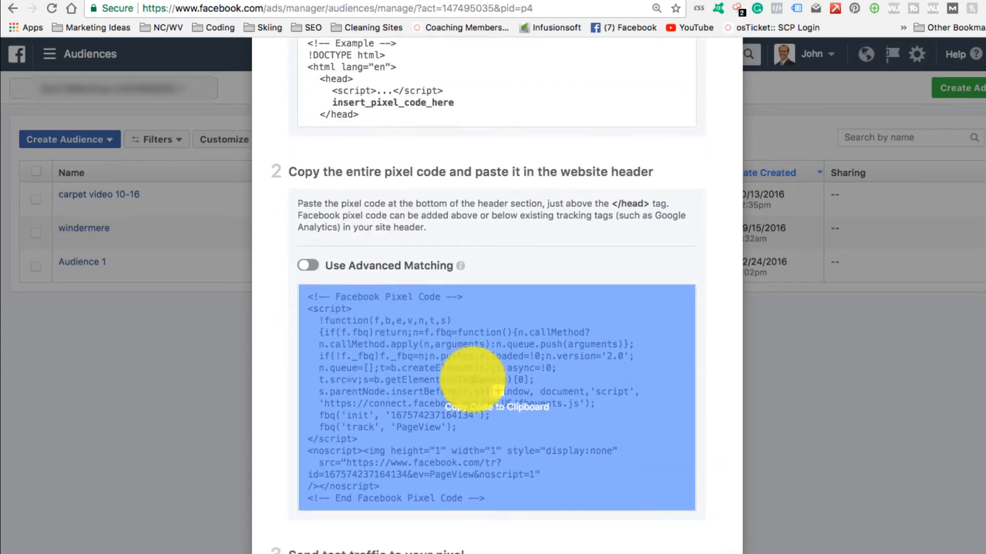
click(496, 400)
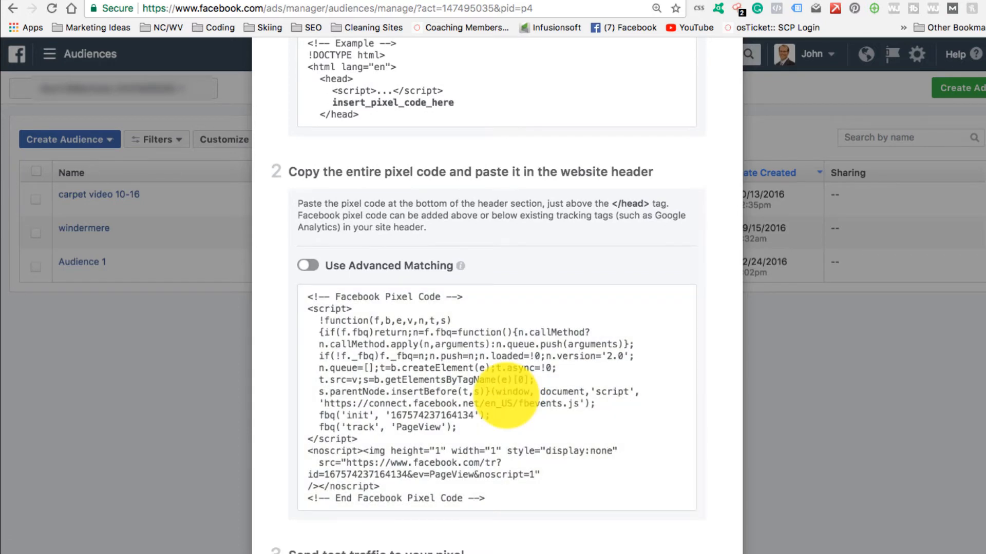
scroll(506, 396, down, 4)
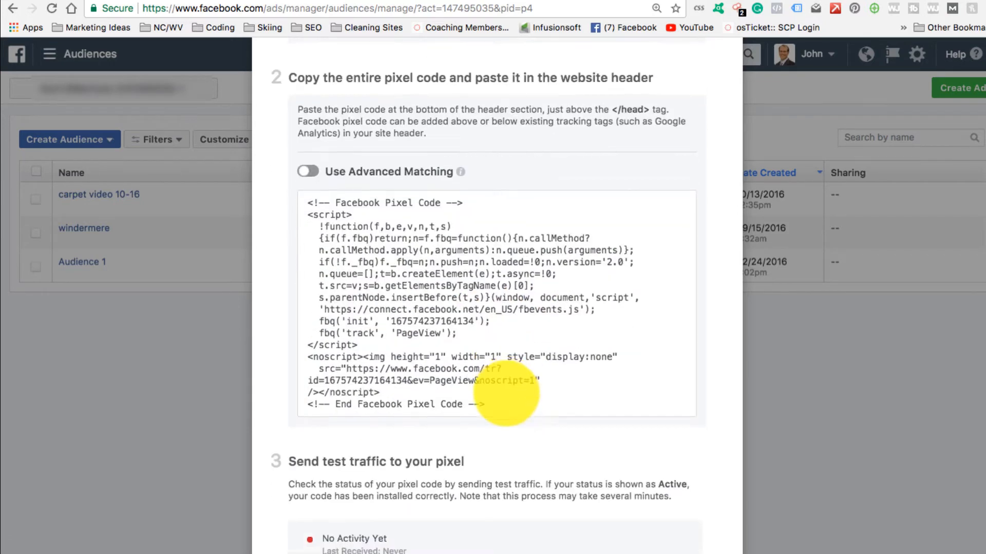
scroll(506, 396, down, 3)
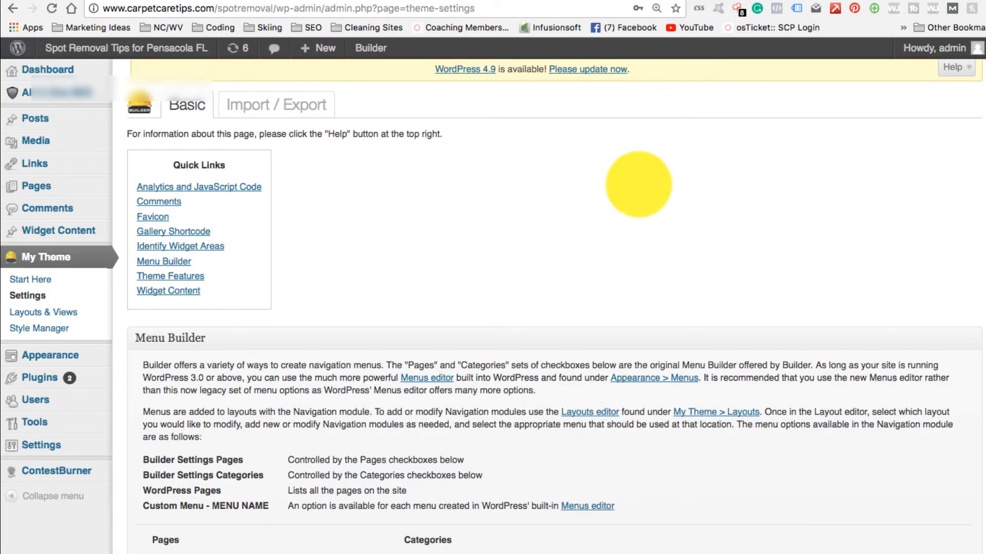
- In the WordPress site's My Theme settings, find the Analytics and JavaScript Code section
scroll(640, 185, down, 1)
scroll(637, 187, up, 1)
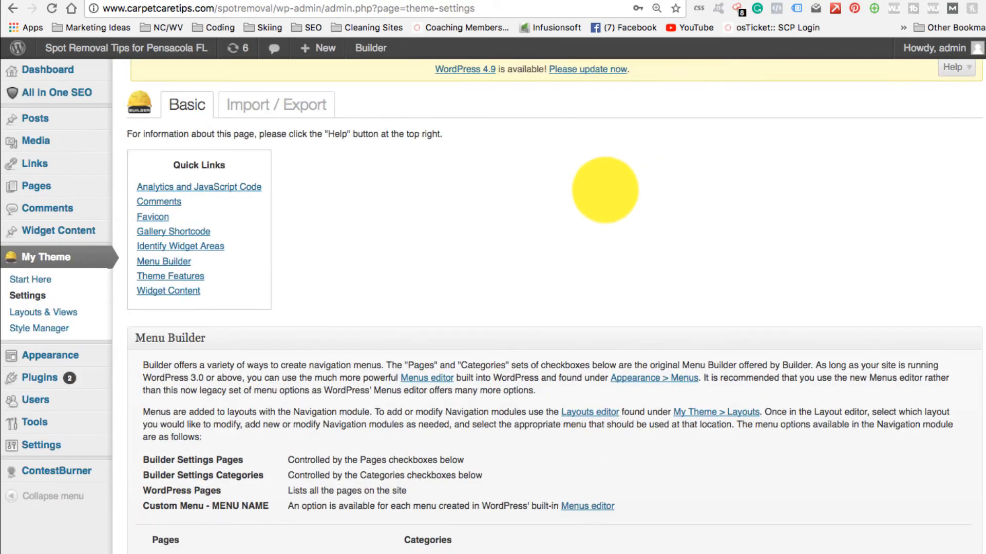
scroll(544, 203, down, 2)
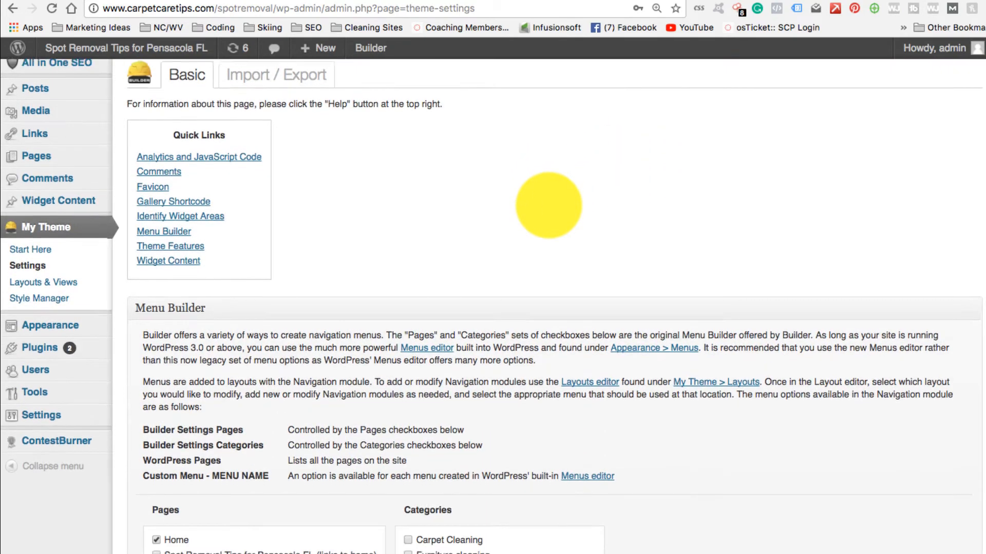
scroll(353, 267, up, 2)
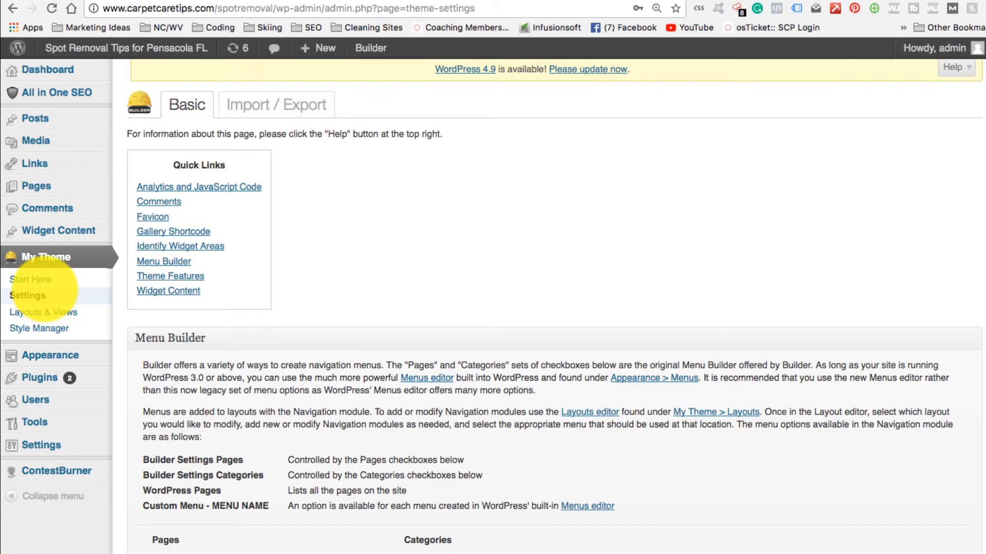
scroll(259, 325, down, 15)
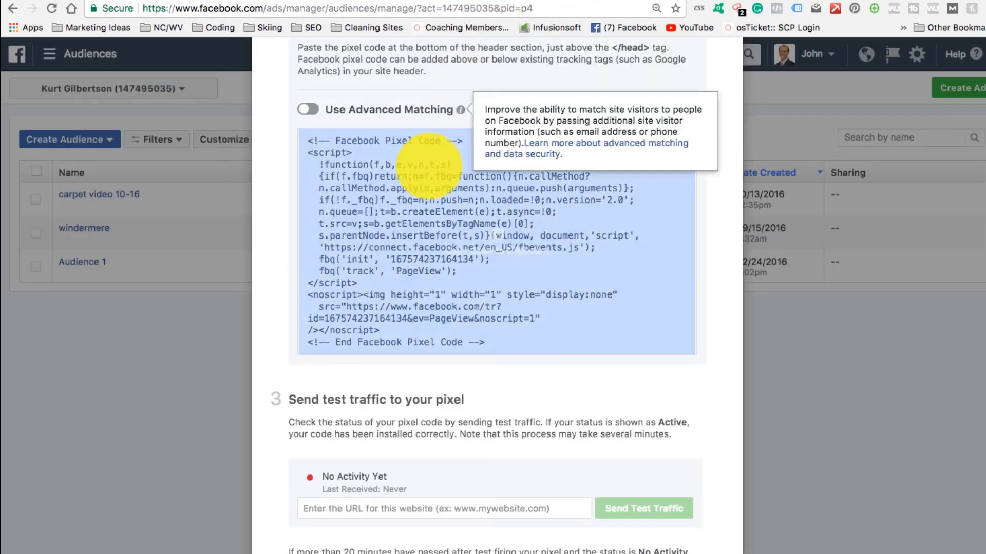
- In Facebook's install instructions, copy the pixel code again and review the header placement example
click(418, 221)
scroll(419, 216, up, 5)
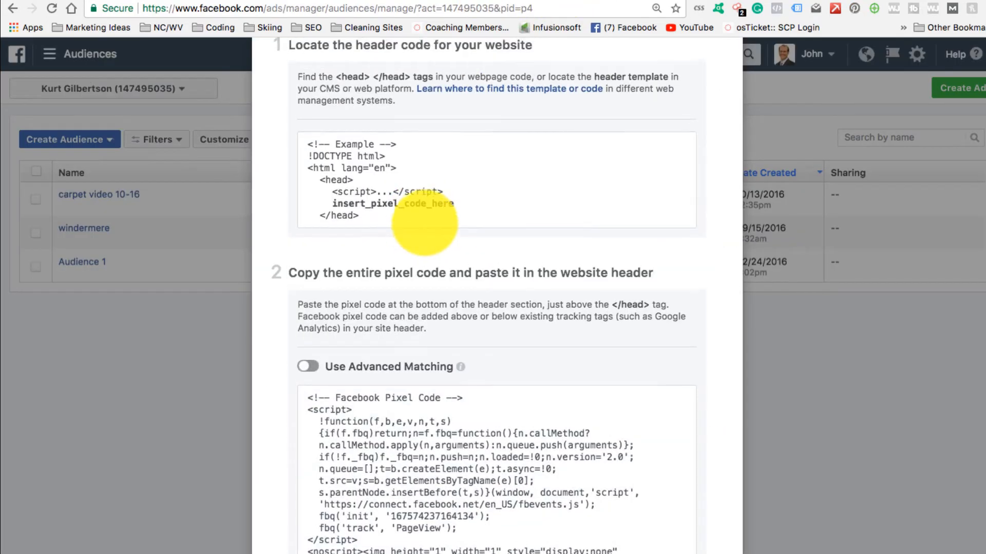
scroll(424, 222, up, 1)
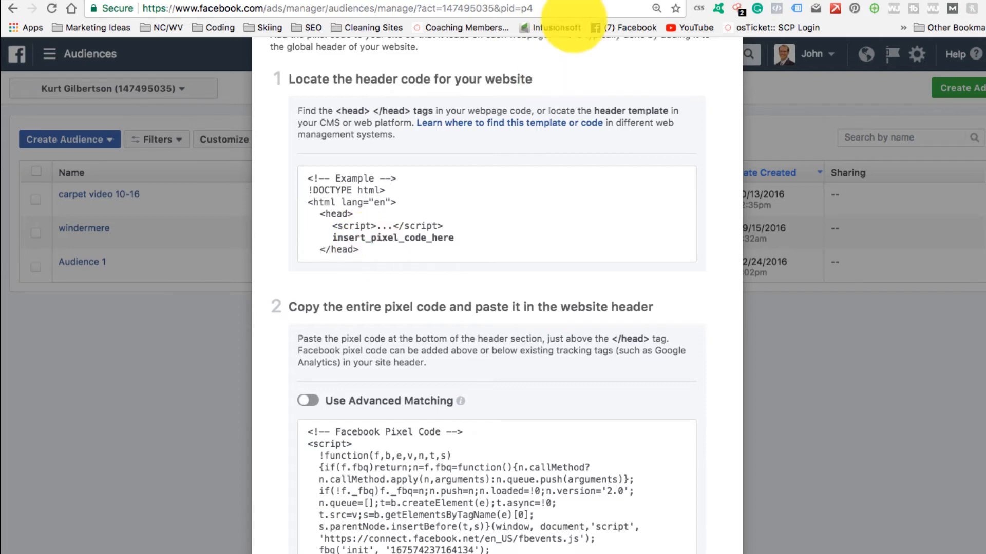
- Switch to the WordPress theme settings and examine the field for code inserted inside the site's head tag
click(659, 1)
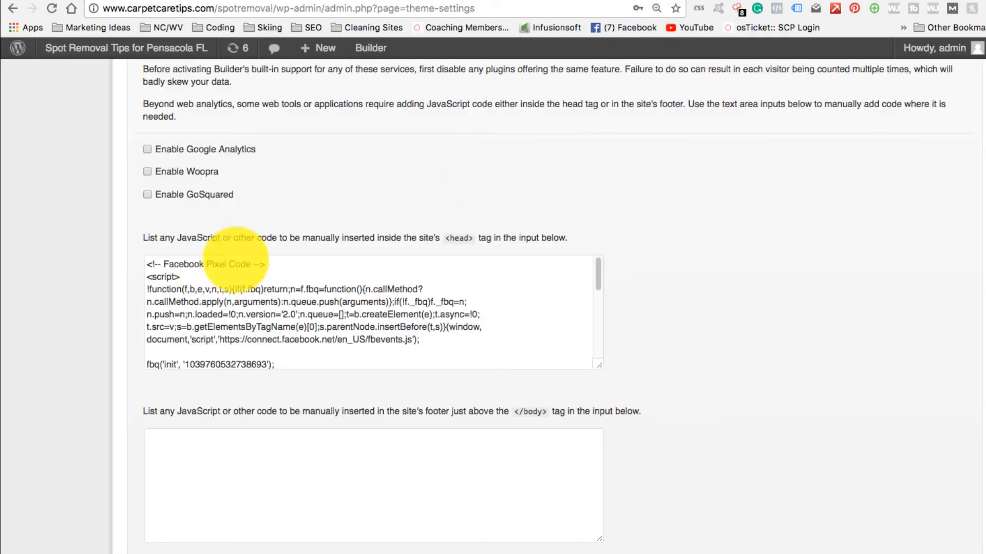
scroll(293, 242, up, 5)
scroll(292, 265, up, 10)
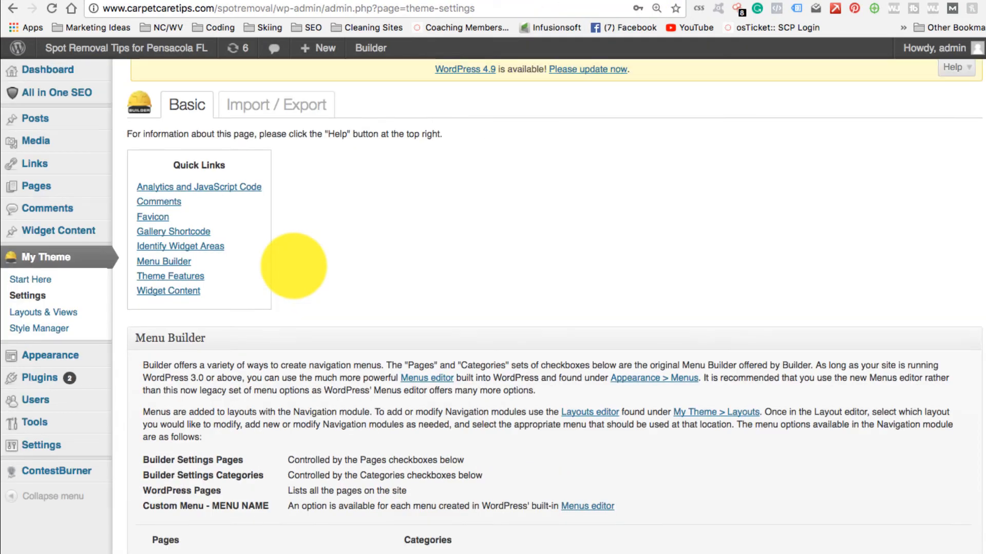
scroll(334, 236, down, 1)
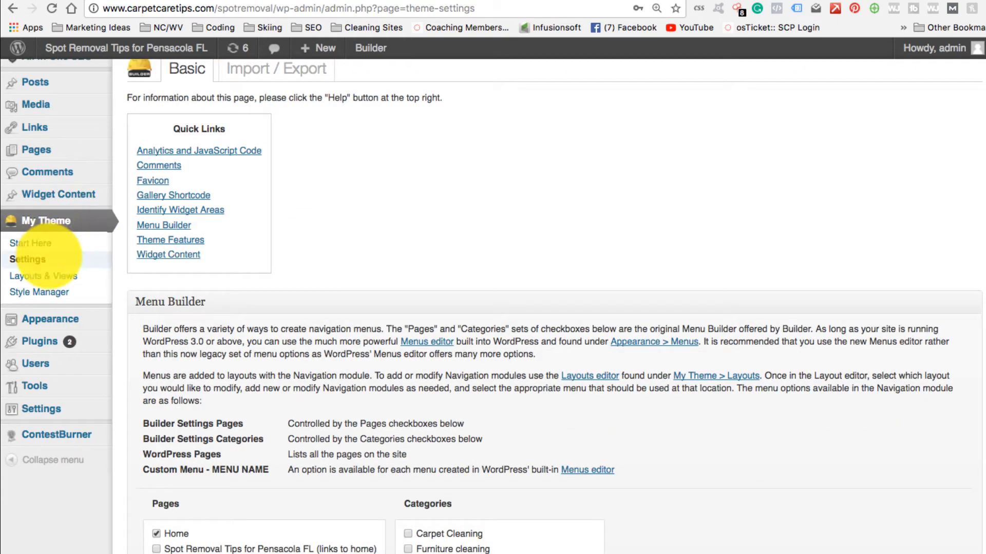
scroll(639, 233, down, 8)
scroll(343, 303, down, 4)
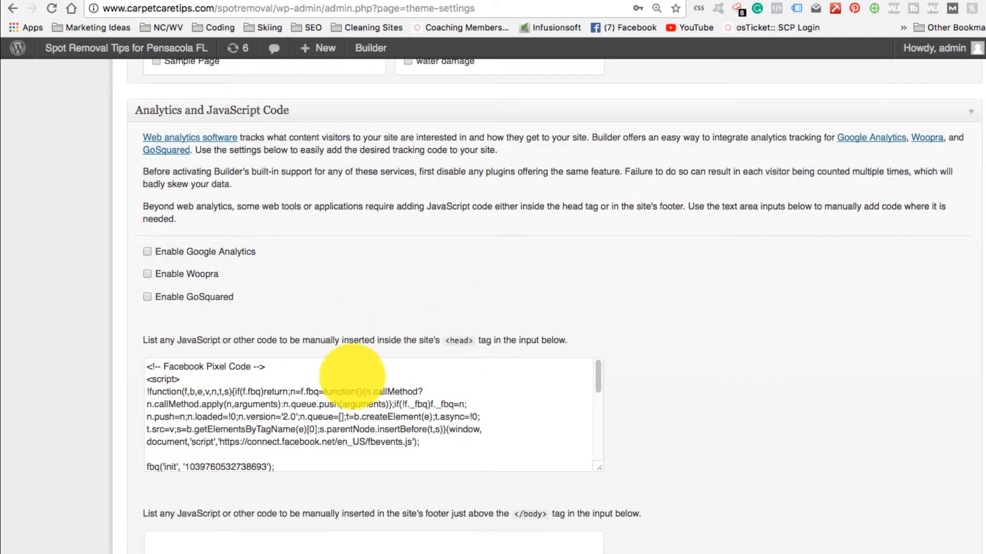
scroll(349, 387, down, 2)
scroll(349, 387, up, 2)
scroll(642, 354, down, 1)
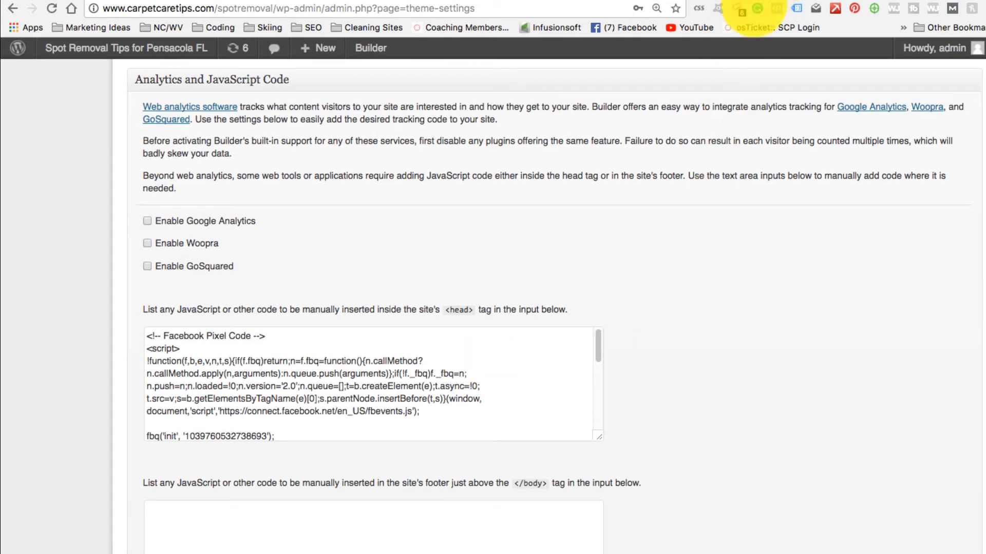
- Look over the WordPress admin menu entries around My Theme, Appearance and Tools
scroll(668, 355, up, 3)
scroll(668, 354, up, 15)
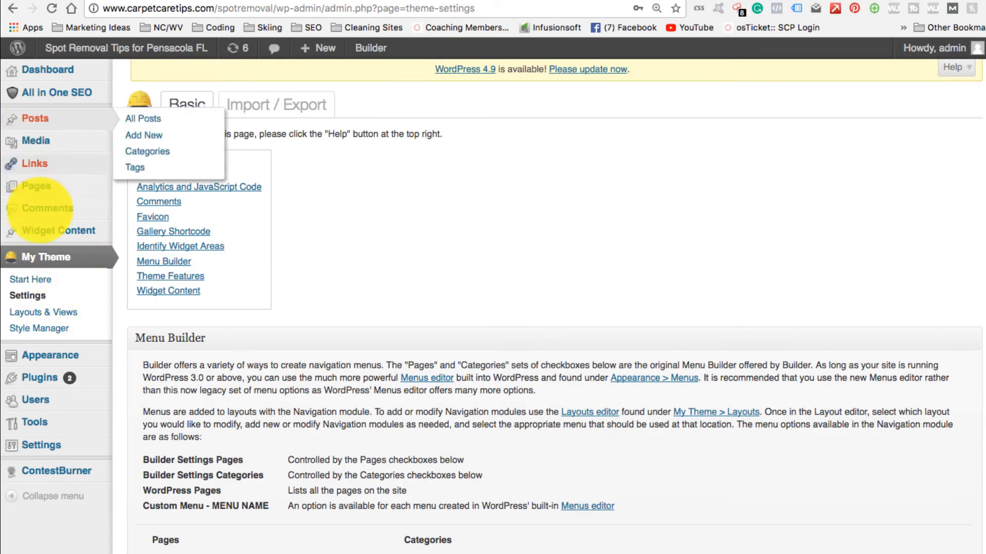
mouse_move(44, 358)
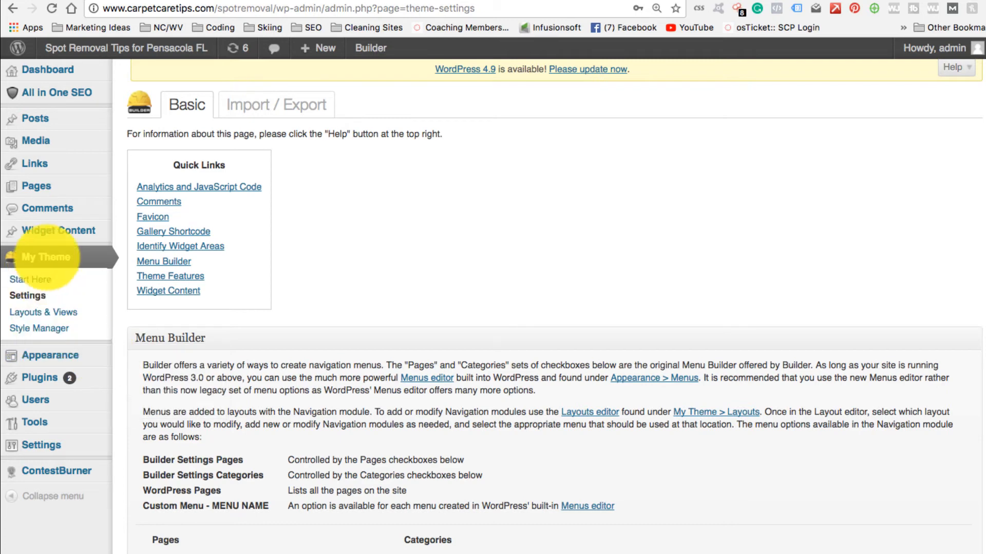
mouse_move(59, 417)
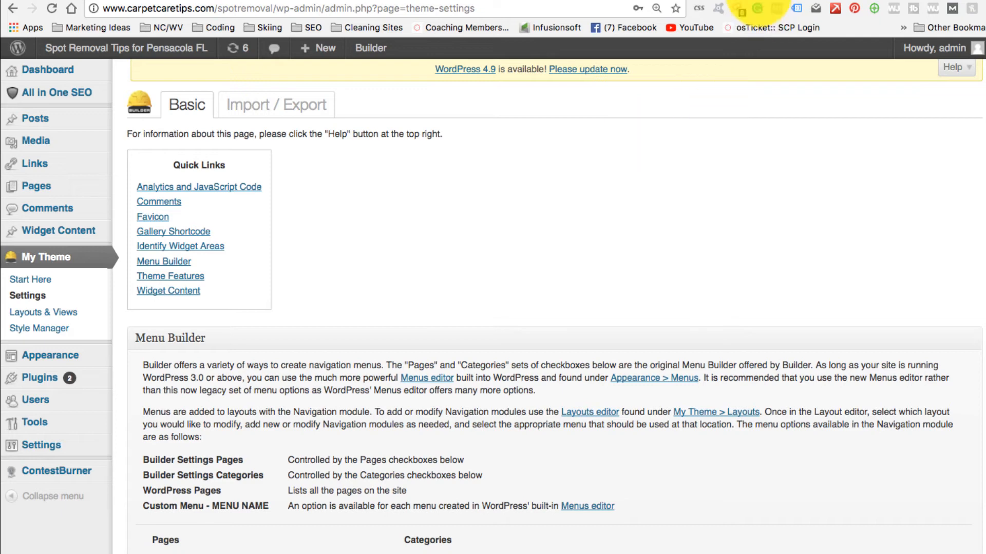
- Review the WordPress.org pages for the Google Tag Manager for WordPress and Tracking Code Manager plugins
click(758, 0)
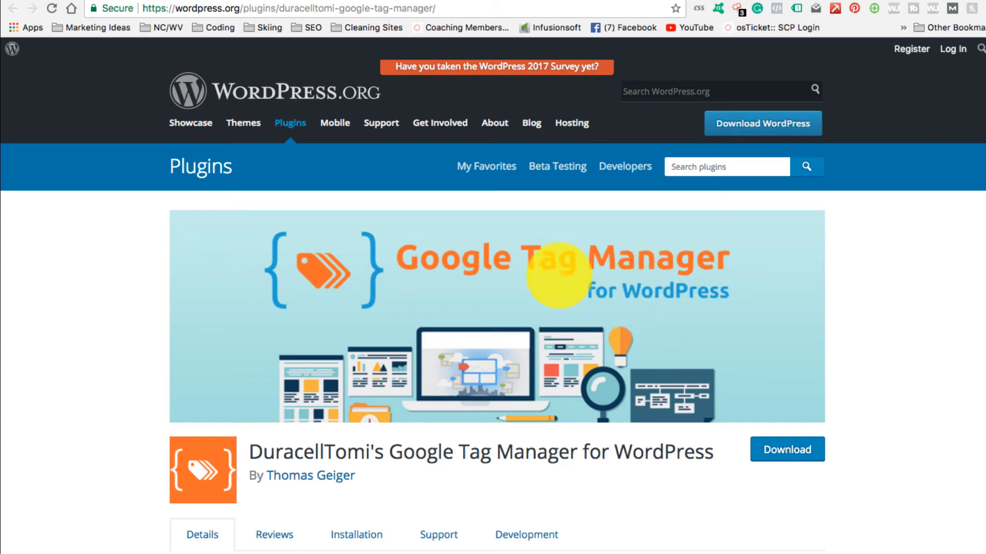
scroll(699, 285, down, 10)
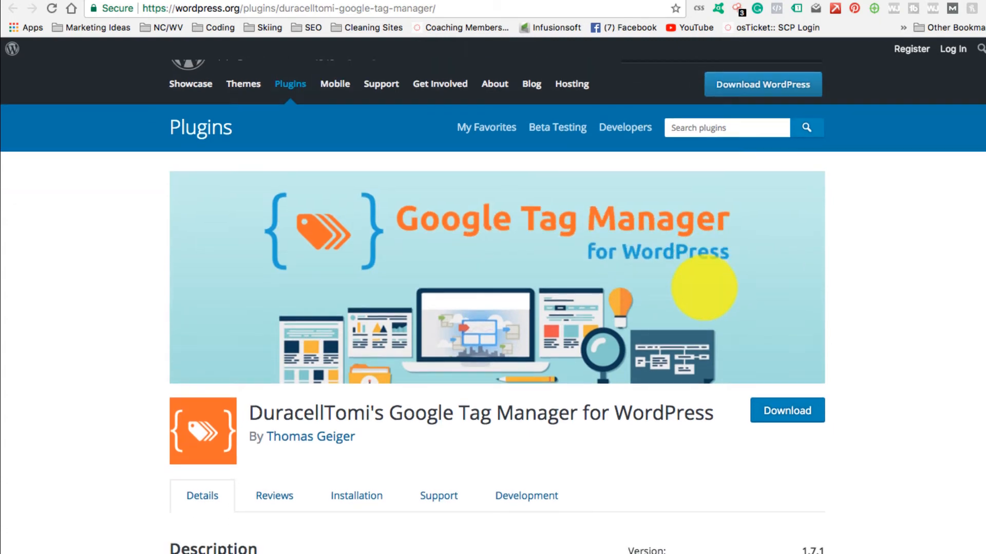
scroll(560, 310, down, 1)
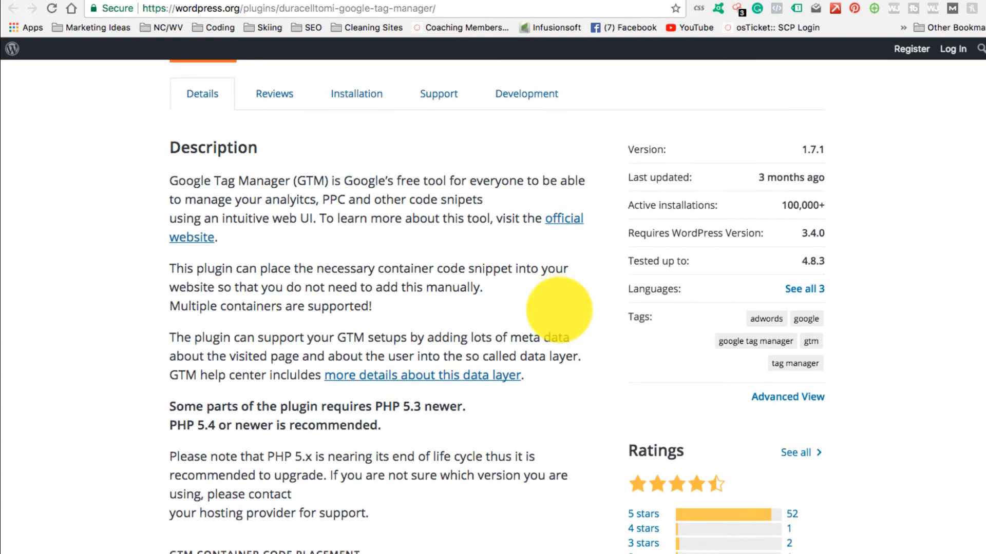
scroll(559, 309, down, 3)
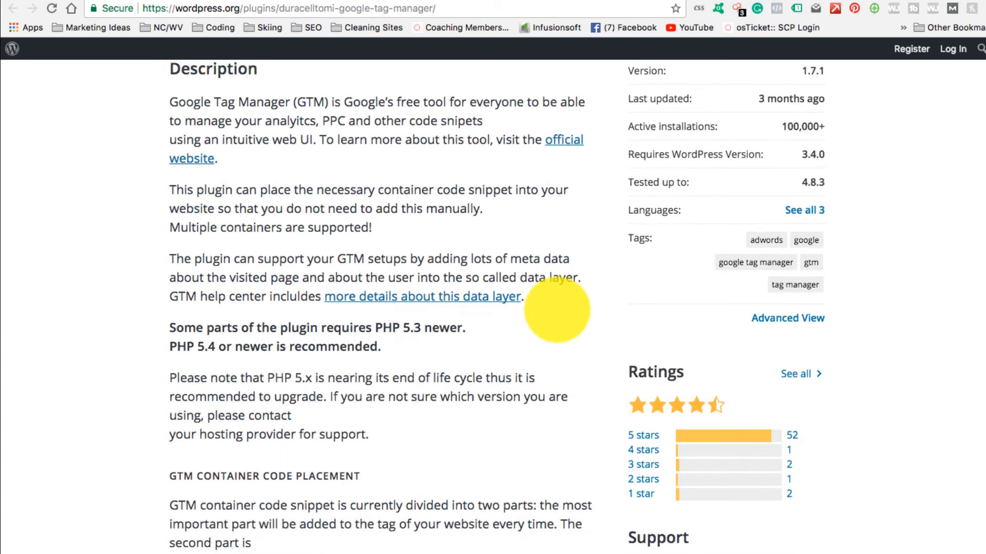
scroll(557, 309, up, 10)
click(858, 0)
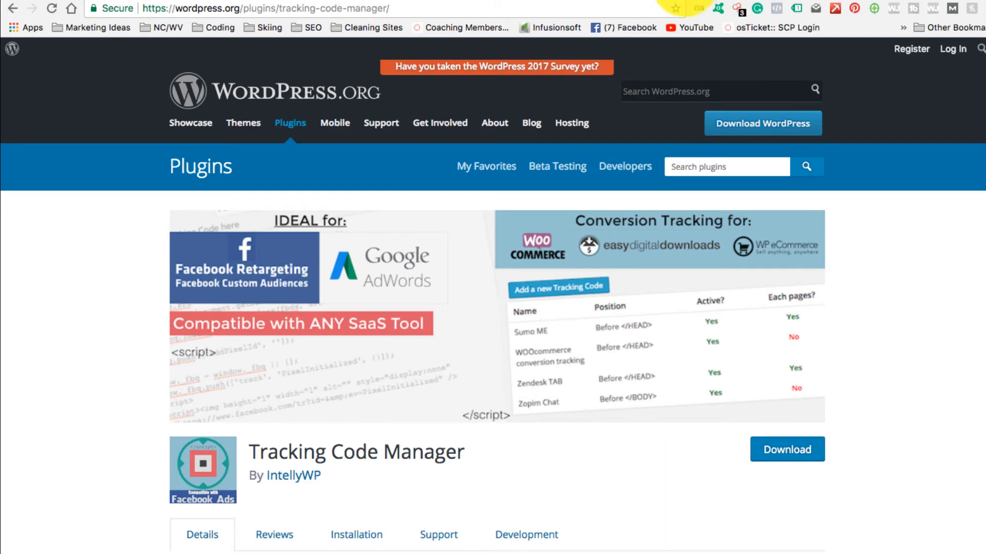
- Review the theme settings' head and footer code fields again, and return to Facebook's pixel installation instructions
click(682, 3)
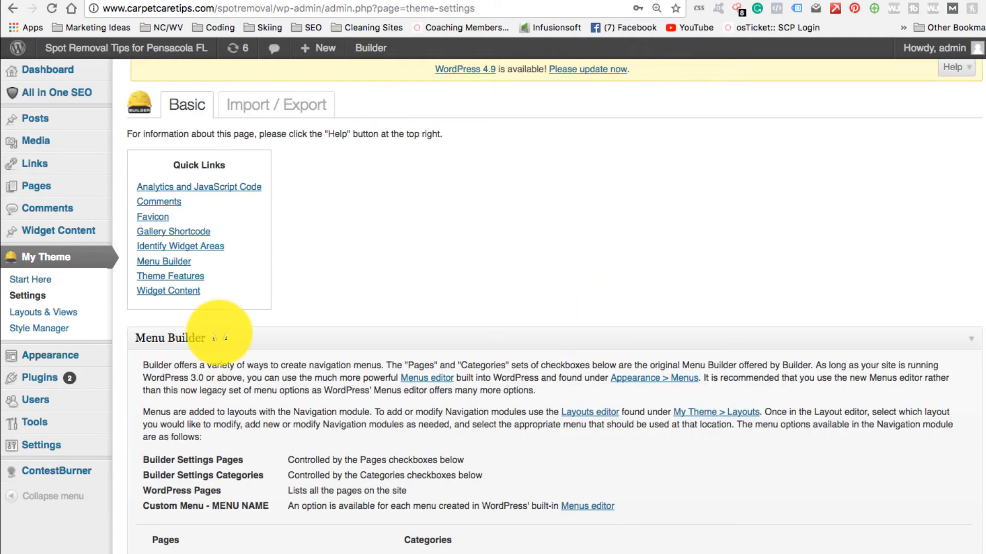
scroll(220, 334, down, 10)
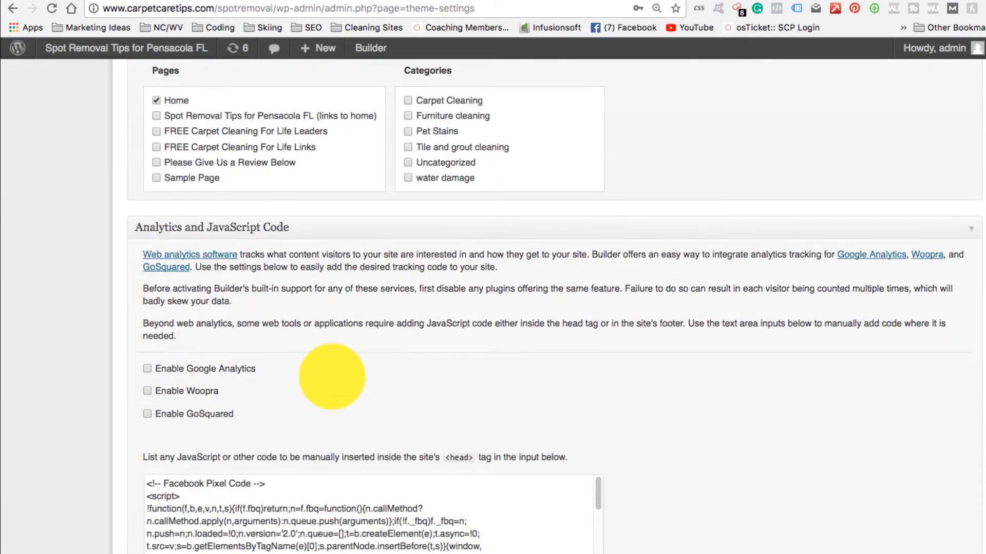
scroll(575, 417, down, 3)
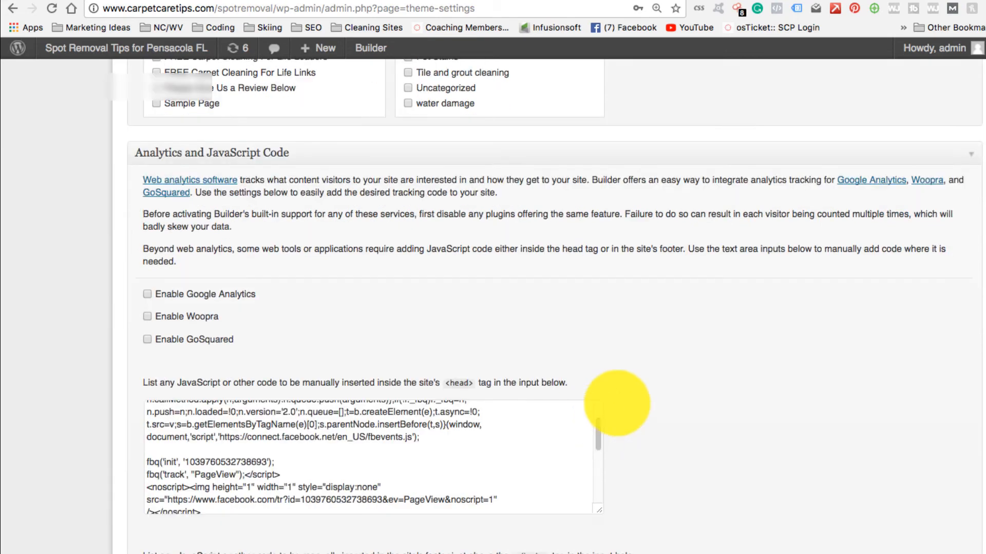
scroll(652, 403, down, 5)
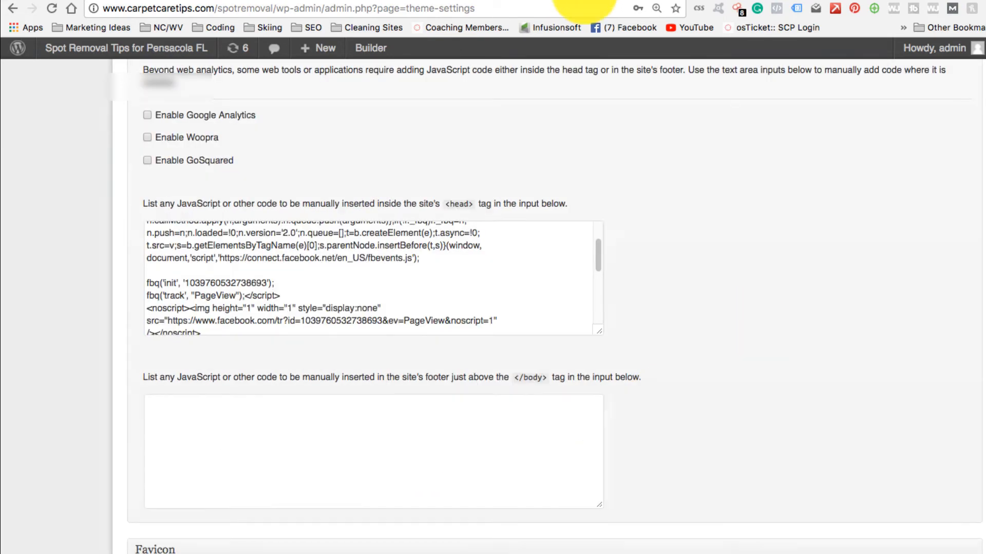
click(565, 4)
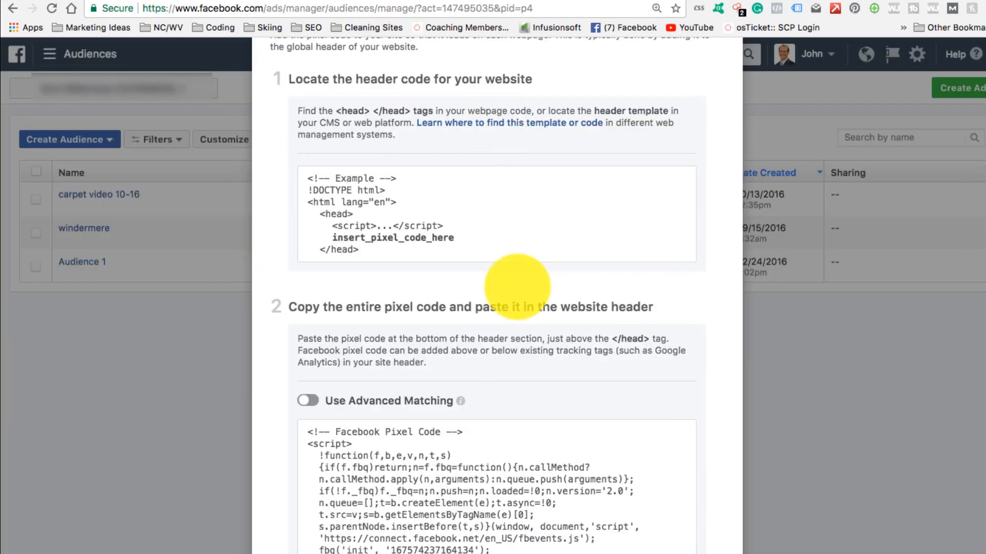
- Go through the remaining pixel installation instructions, continue to the events stage, and close the Install Pixel Code dialog
scroll(462, 287, down, 10)
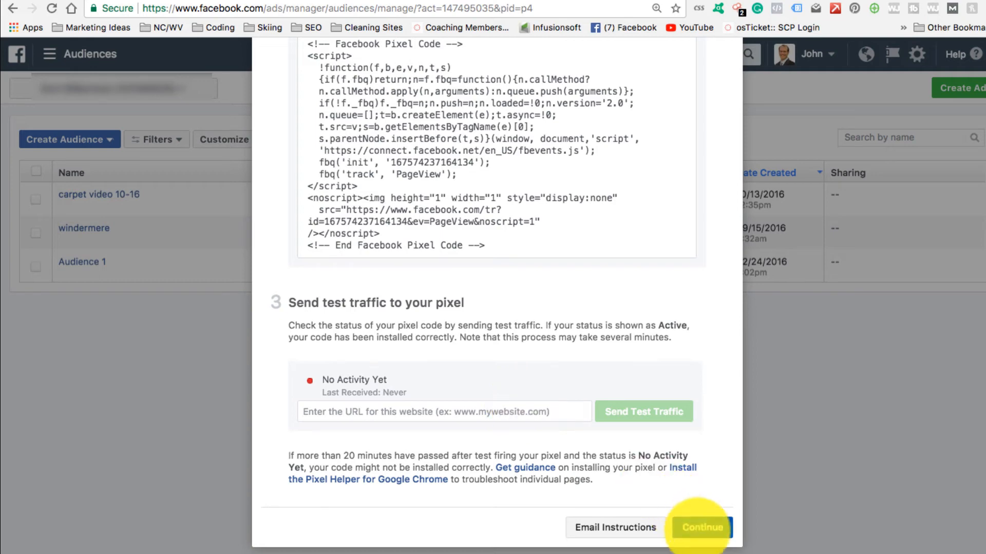
click(700, 527)
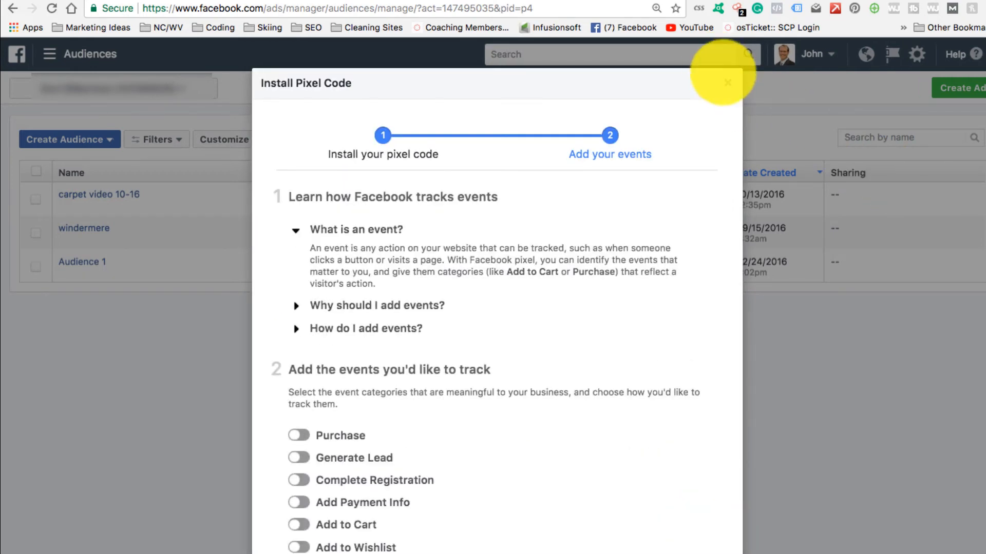
click(727, 83)
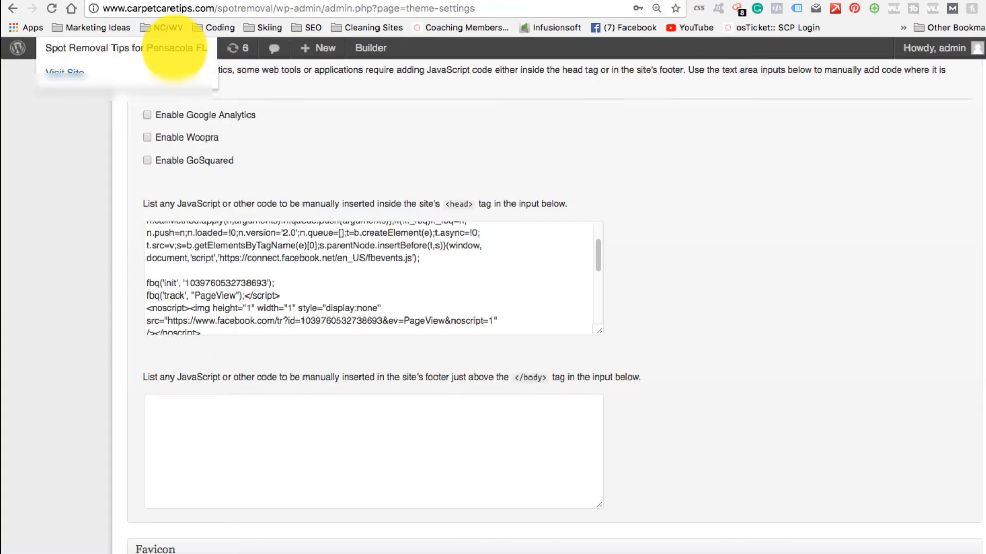
- Inspect the live Spot Removal Tips website with the Facebook Pixel Helper extension and highlight the listed pixel's ID
click(702, 0)
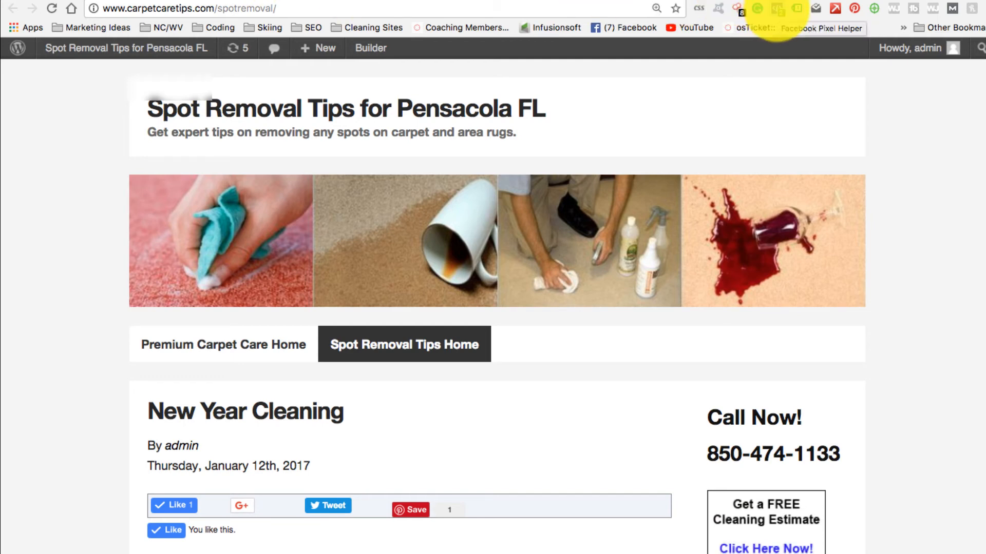
right_click(778, 9)
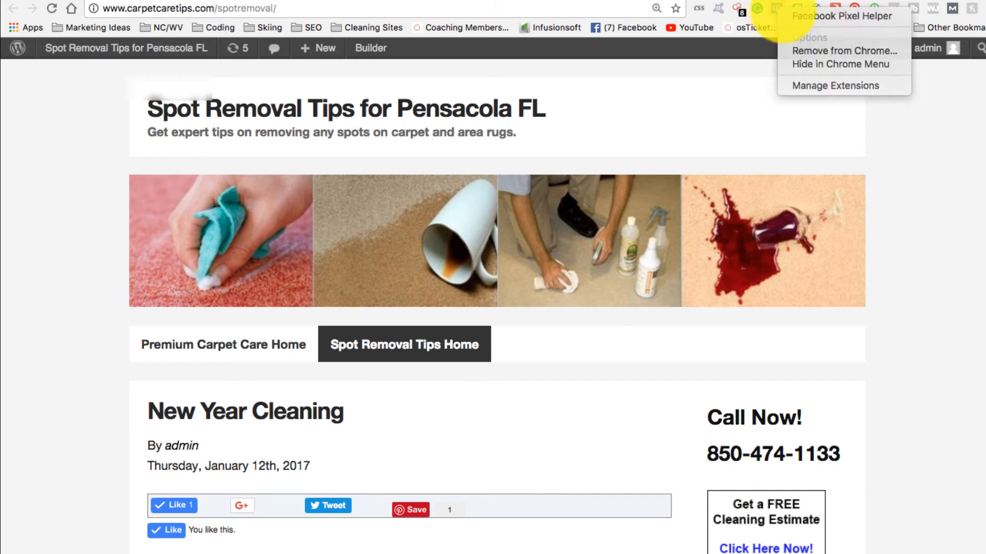
click(777, 9)
click(778, 9)
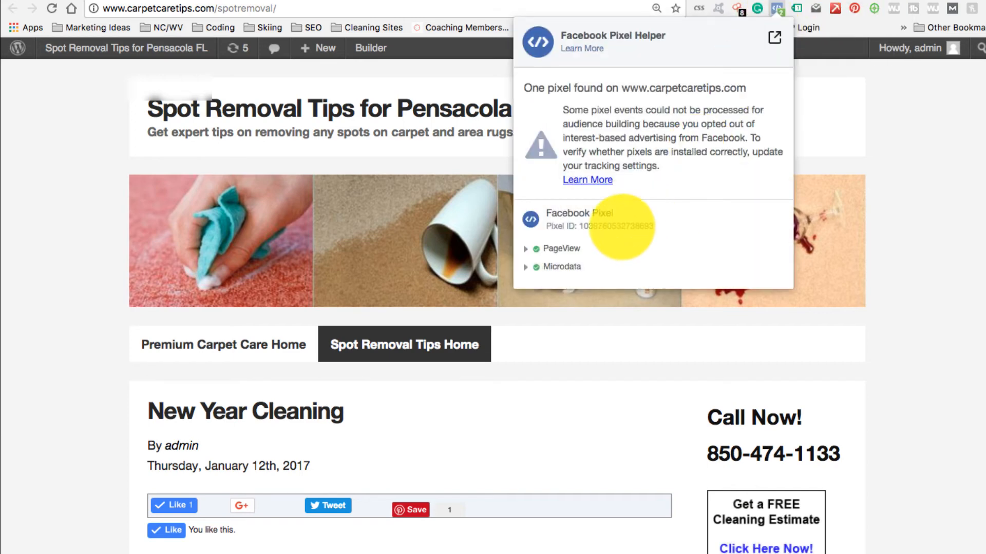
drag(582, 226, 631, 227)
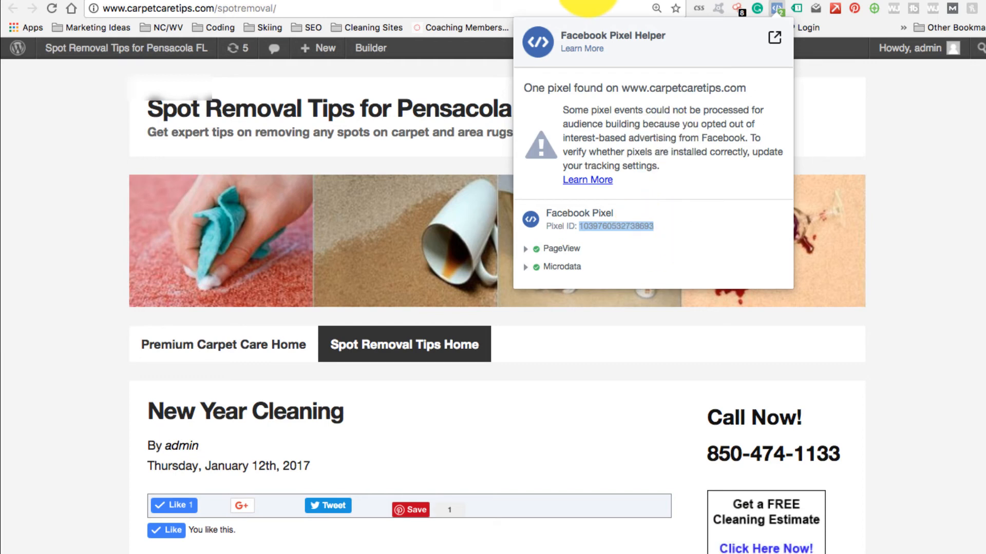
- Start a Website Traffic custom audience in Facebook Audiences covering all website visitors in the past 60 days
click(541, 0)
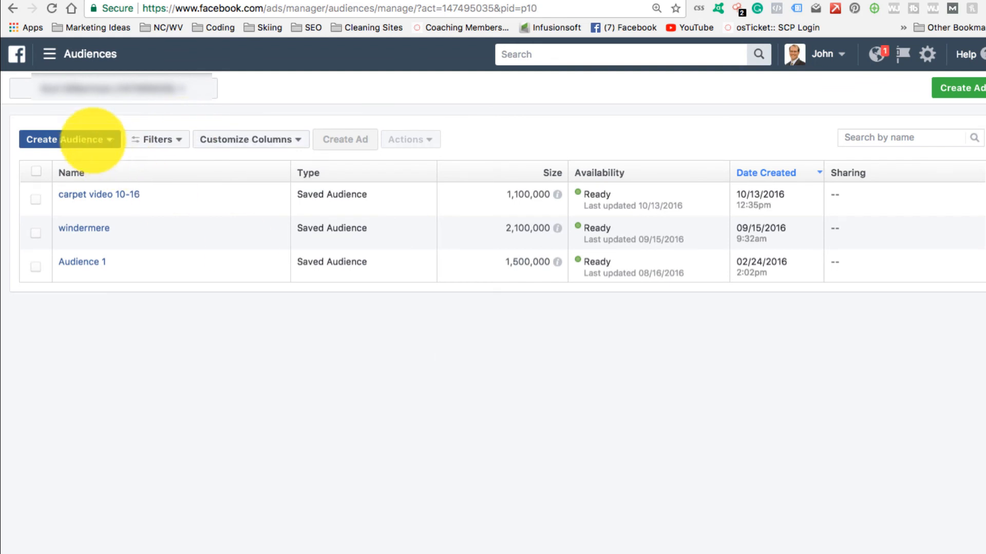
click(93, 138)
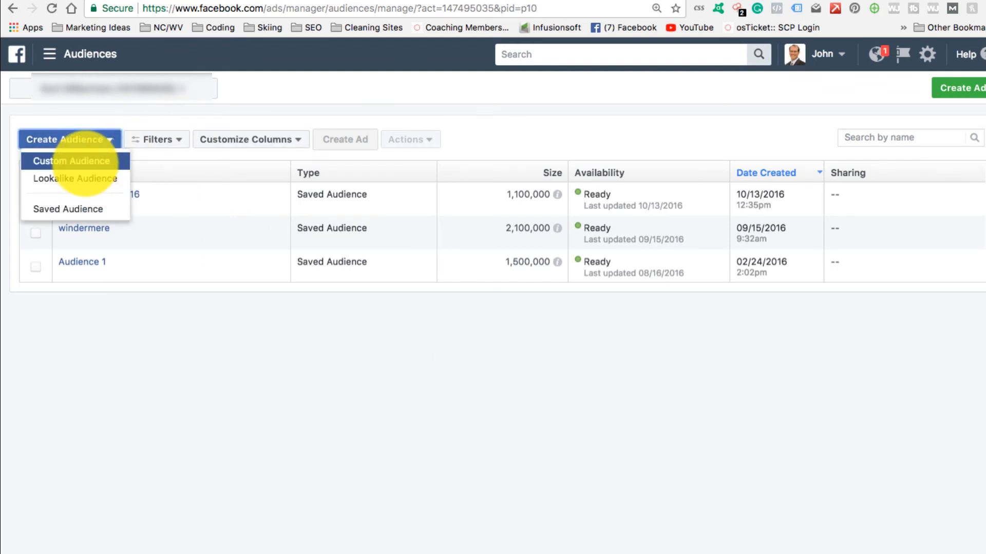
click(77, 160)
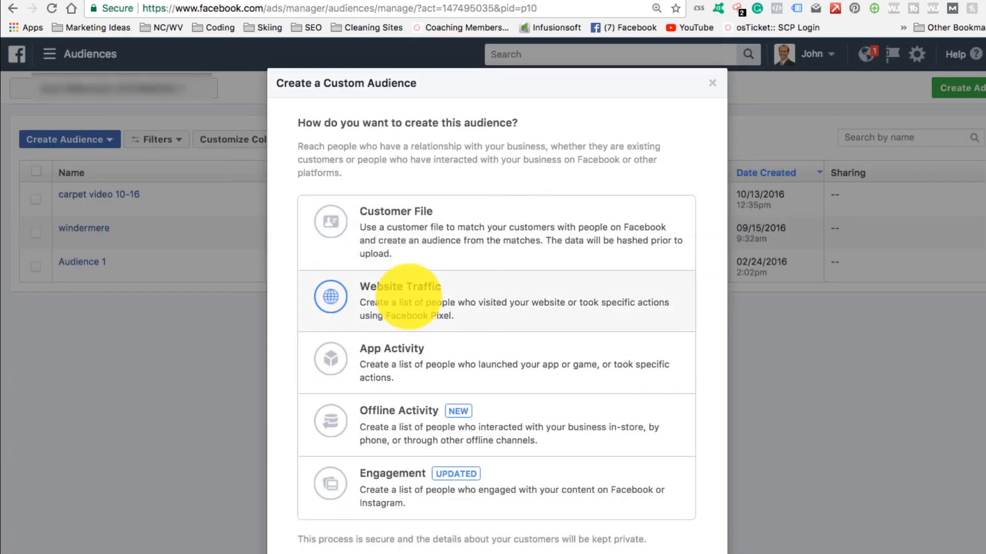
click(377, 298)
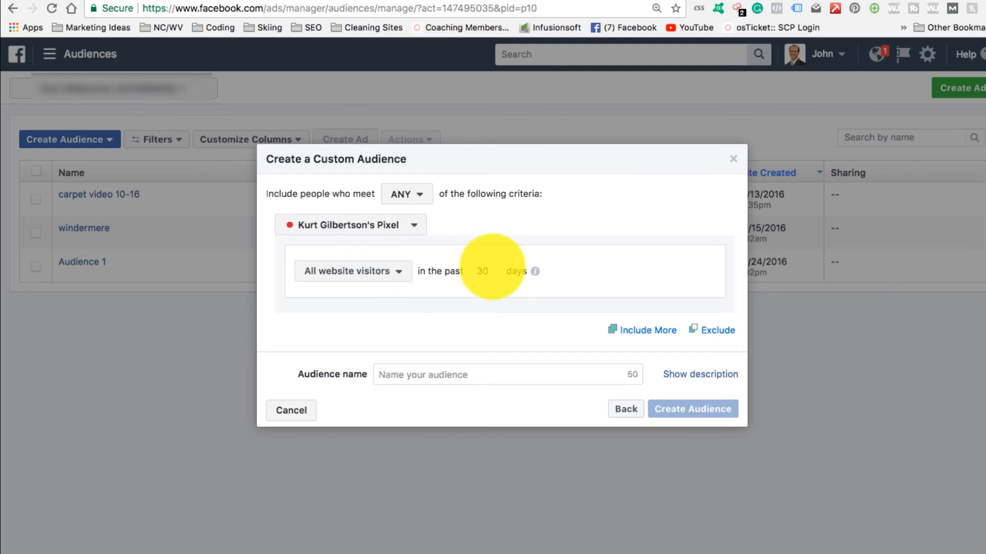
double_click(482, 271)
text(6)
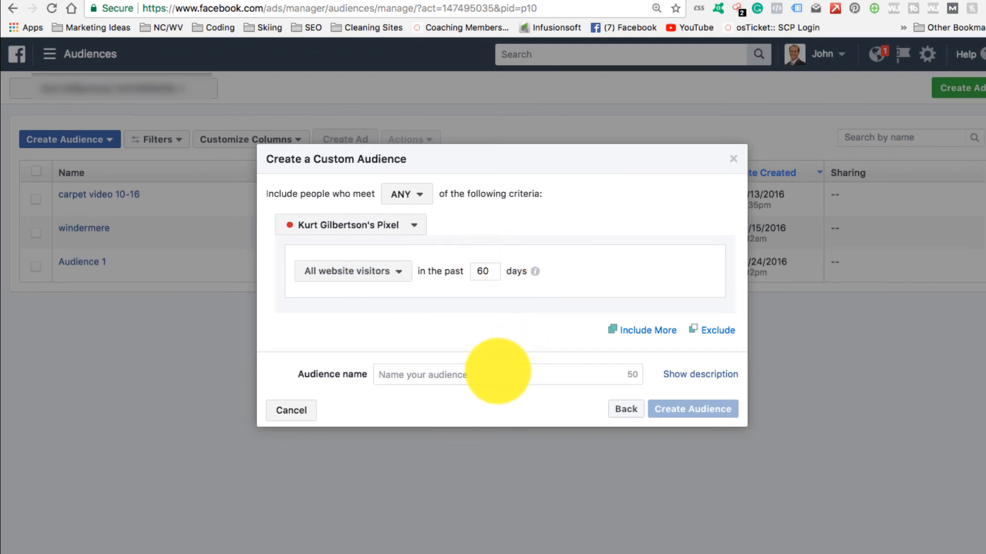
- Name the custom audience "WEbsite Visitors", create it, and finish without choosing any of the suggested next steps
click(498, 372)
text(WEbsite)
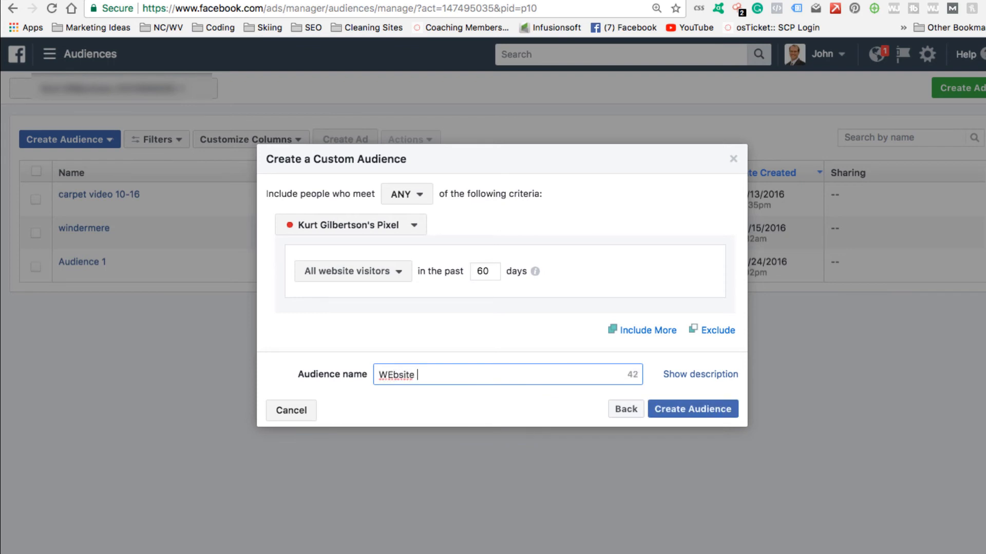
text( Visitors)
click(676, 408)
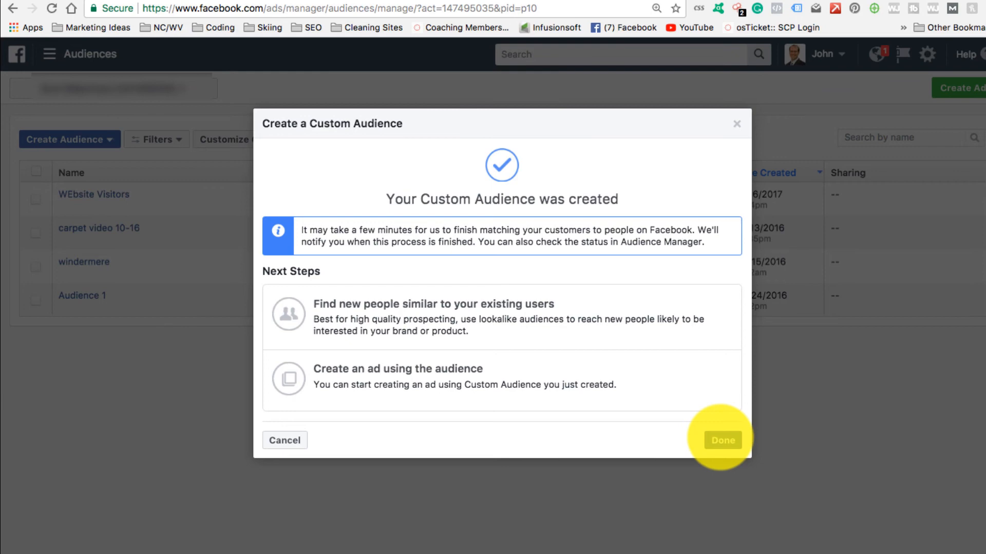
click(722, 440)
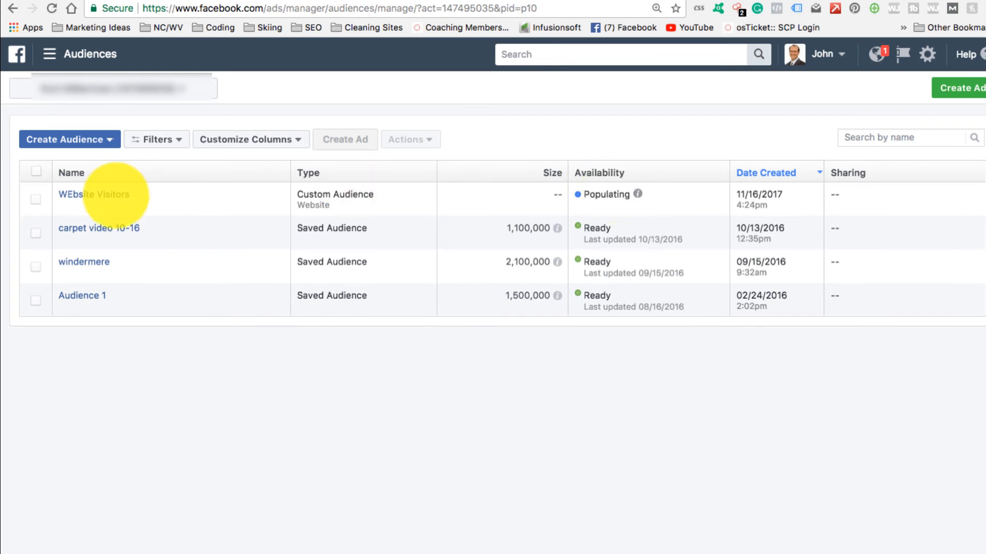
- View the WEbsite Visitors audience's details and revisit the Spot Removal Tips site to check Facebook Pixel Helper
click(116, 196)
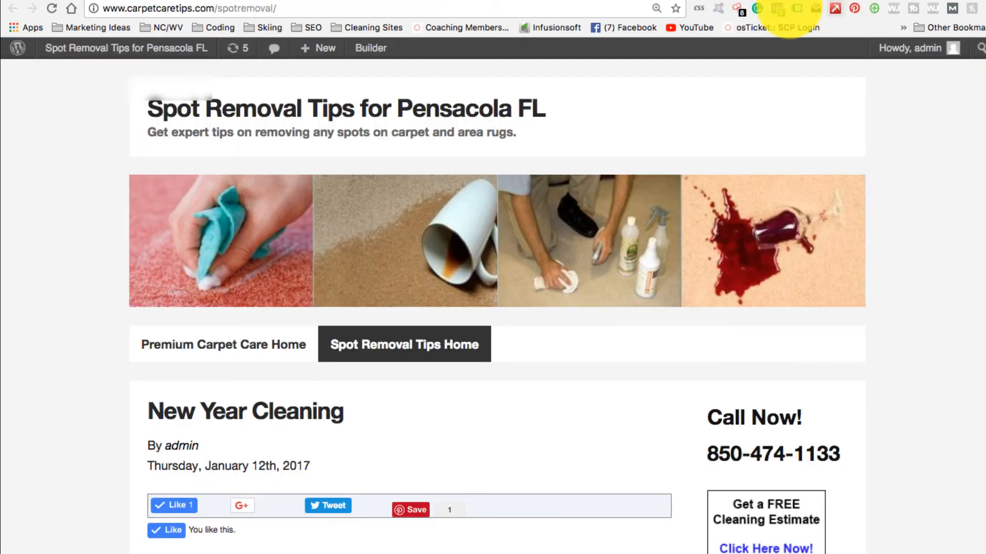
click(777, 8)
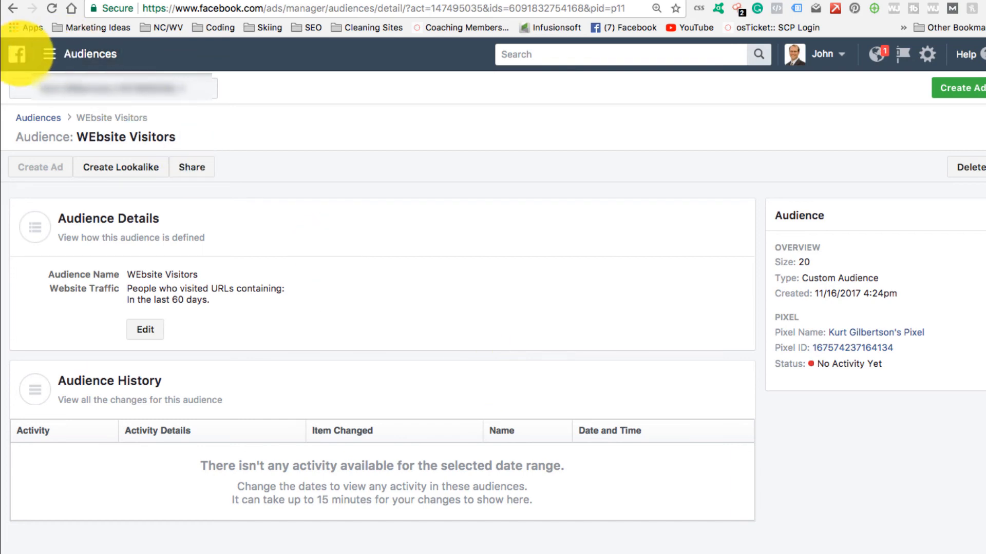
- Create a new ad campaign in Ads Manager with the Traffic objective, extend its name with website remarketing wording, and continue to the ad set
click(51, 53)
click(45, 135)
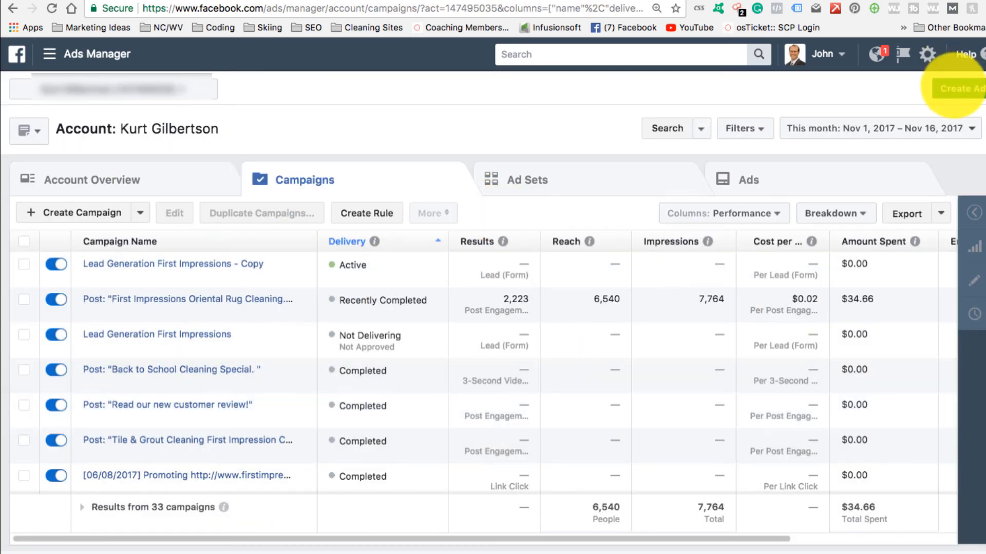
click(955, 88)
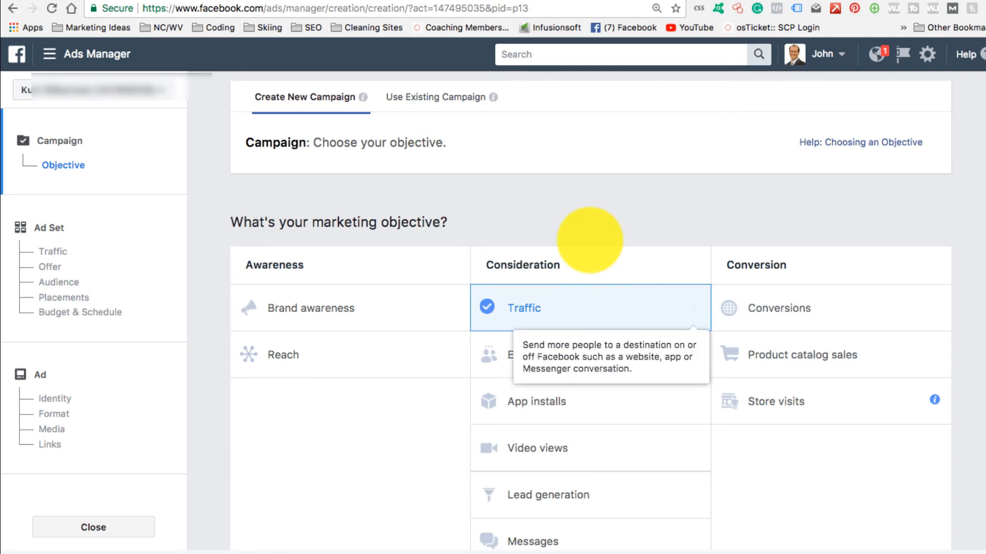
scroll(607, 299, down, 4)
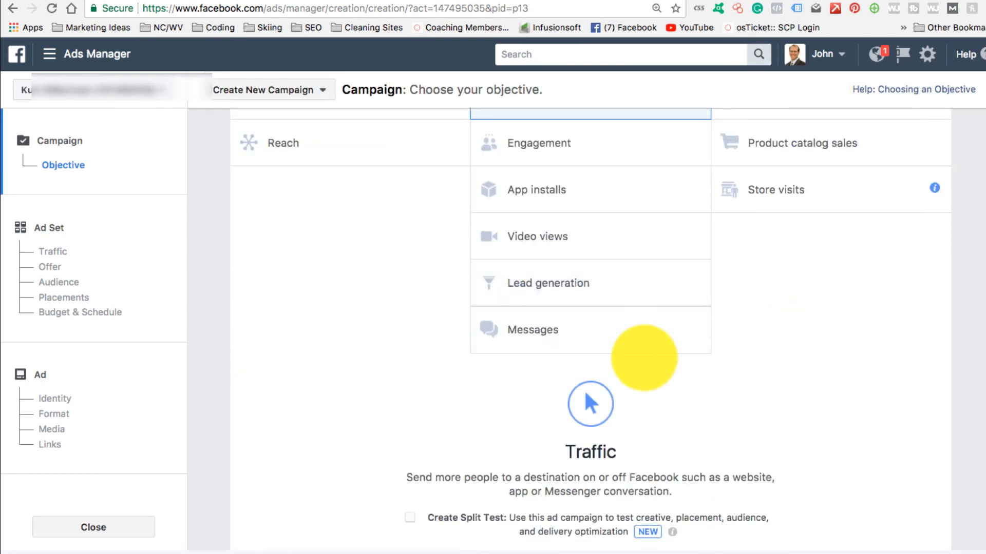
scroll(643, 357, down, 3)
click(606, 413)
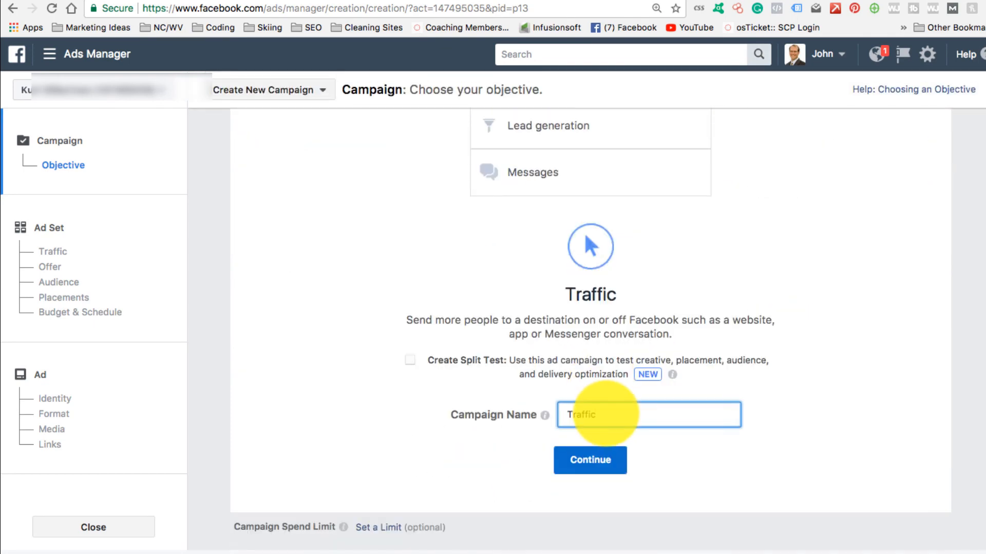
text(- website tr)
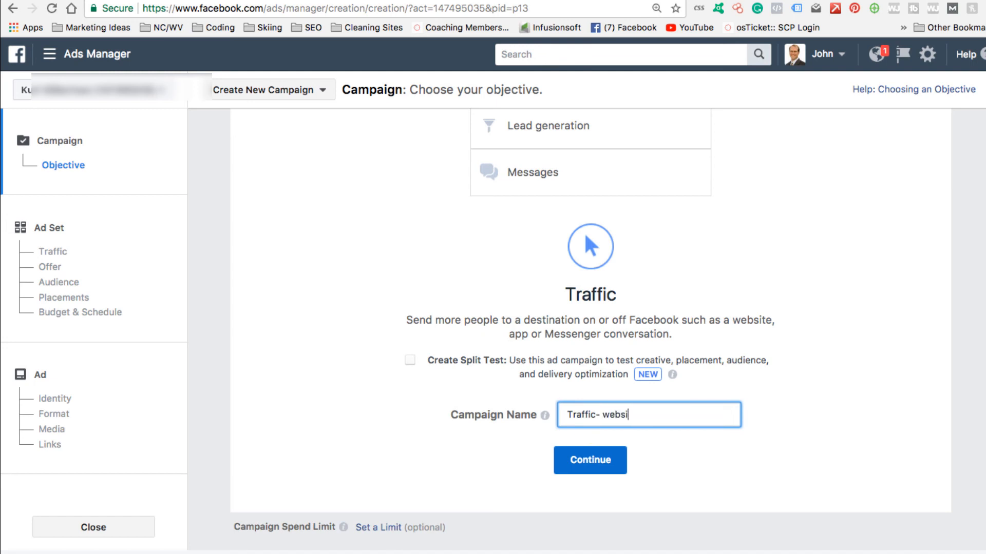
text( remarketing)
click(580, 457)
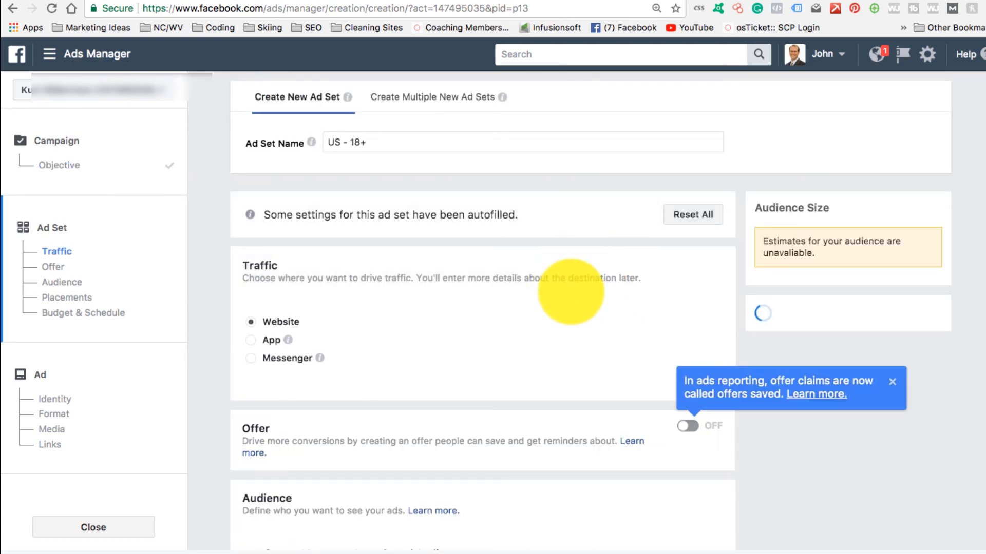
- Use the saved audience "carpet video 10-16" as the target of the new ad set
scroll(539, 290, down, 1)
scroll(570, 283, down, 2)
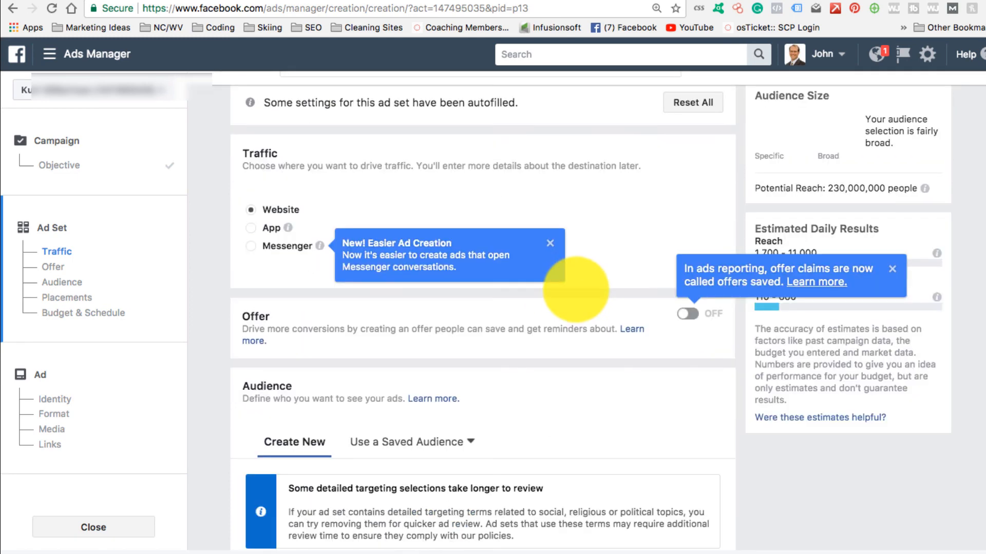
click(457, 470)
scroll(464, 457, down, 2)
scroll(451, 449, down, 1)
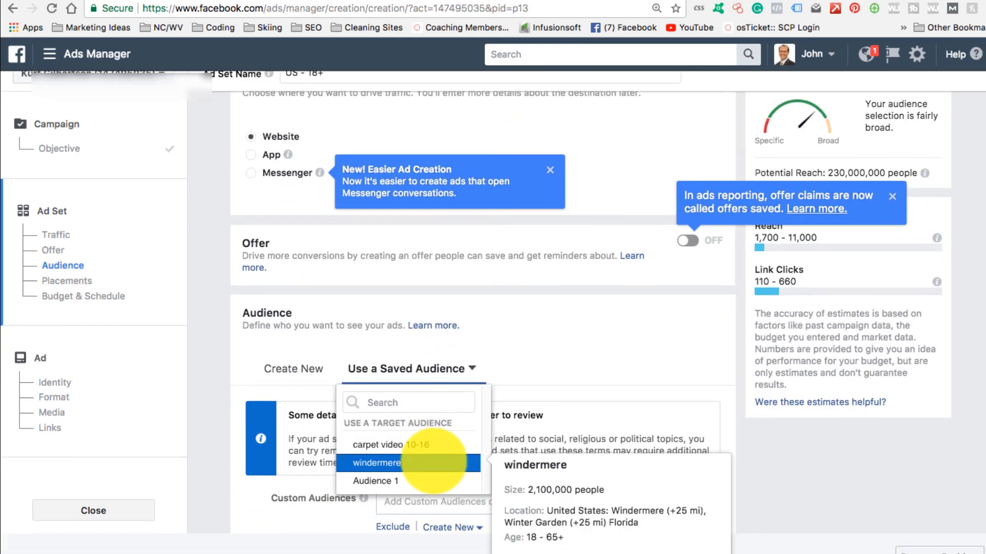
mouse_move(437, 450)
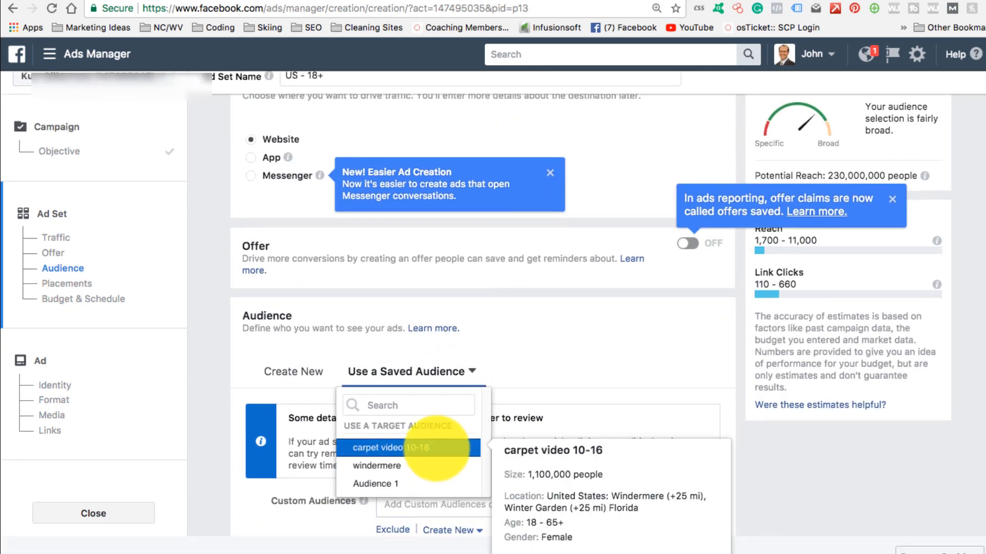
mouse_move(411, 465)
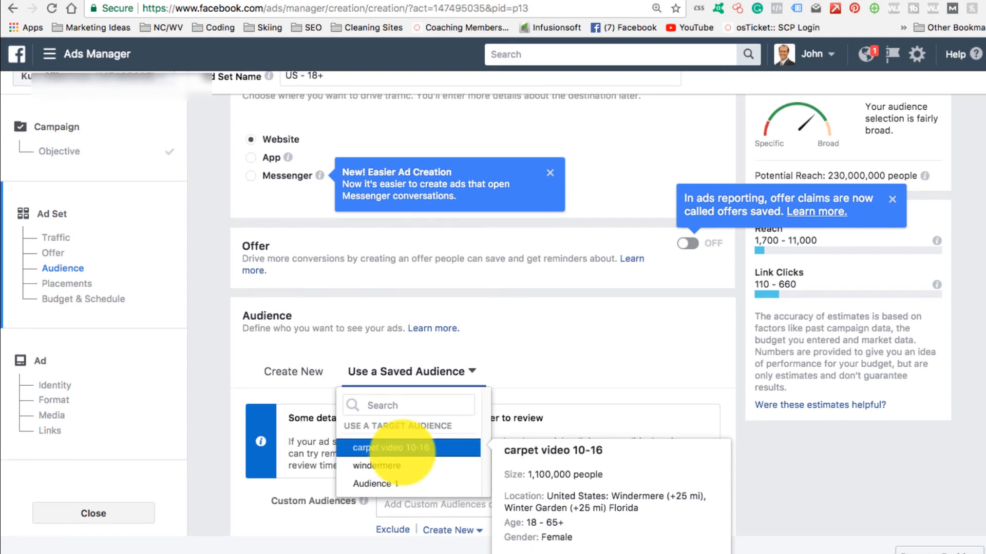
click(403, 449)
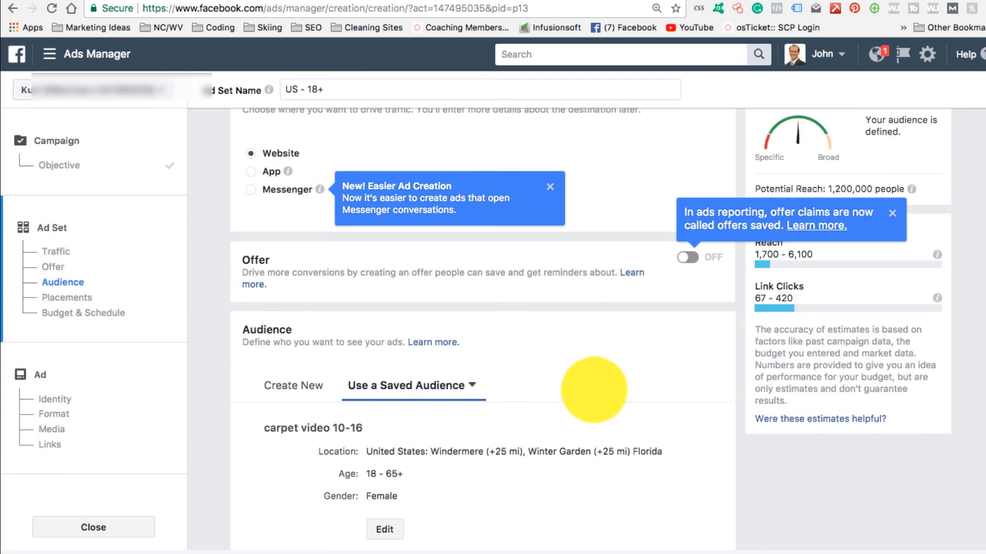
- Review the ad set's placements, daily budget, schedule and delivery options without changing them
scroll(594, 359, down, 7)
scroll(596, 391, down, 9)
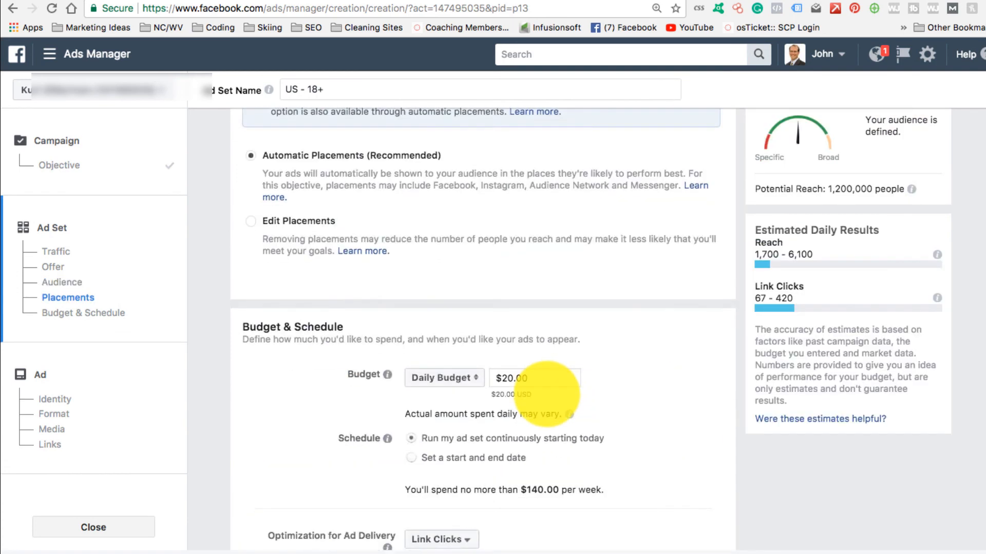
scroll(565, 257, down, 3)
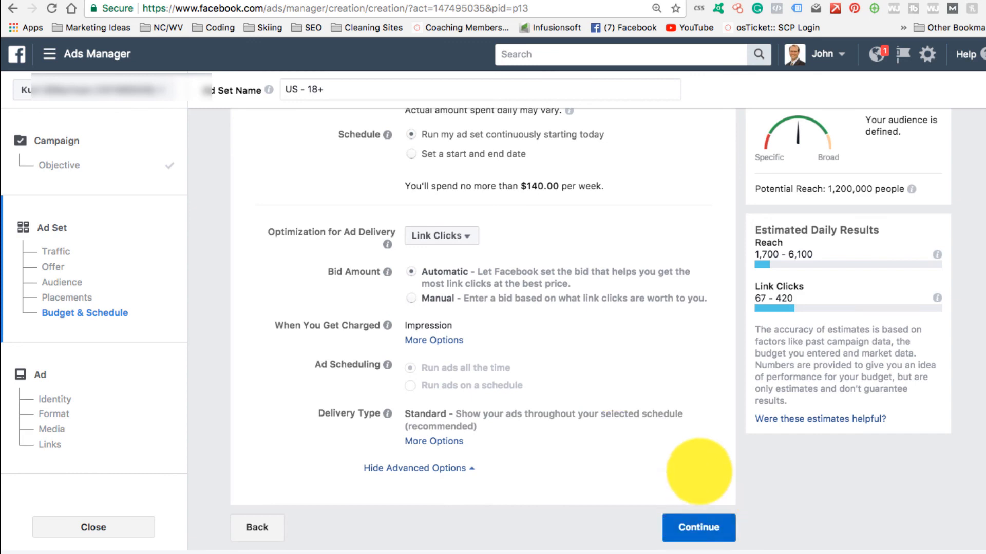
scroll(699, 471, up, 15)
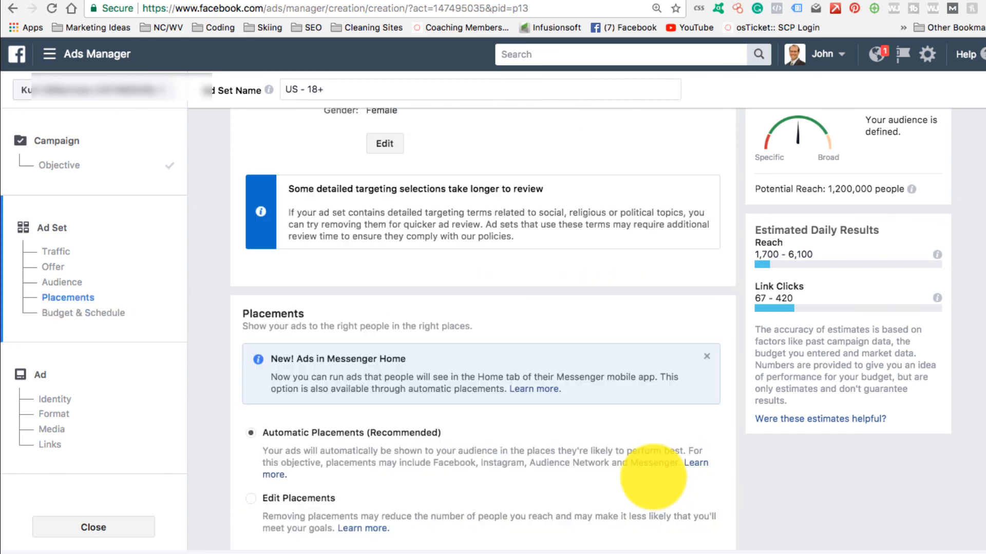
scroll(581, 477, down, 2)
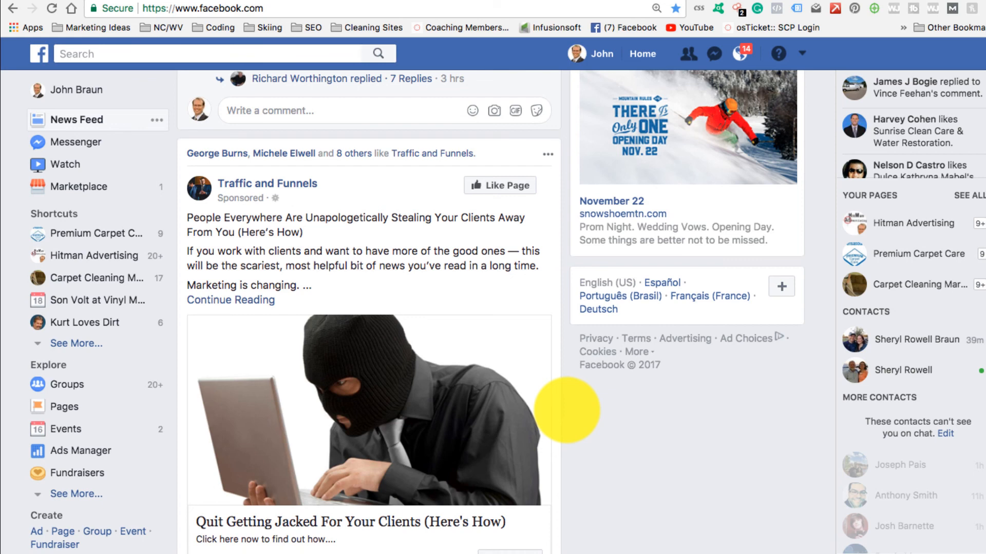
- Examine the sponsored Traffic and Funnels post in the Facebook news feed as an ad example
scroll(567, 410, up, 1)
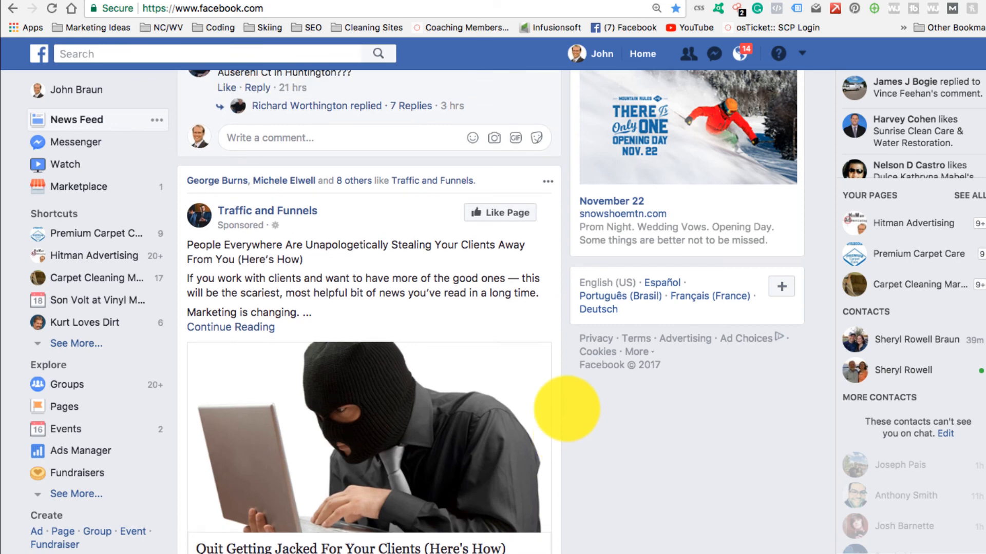
scroll(567, 409, up, 1)
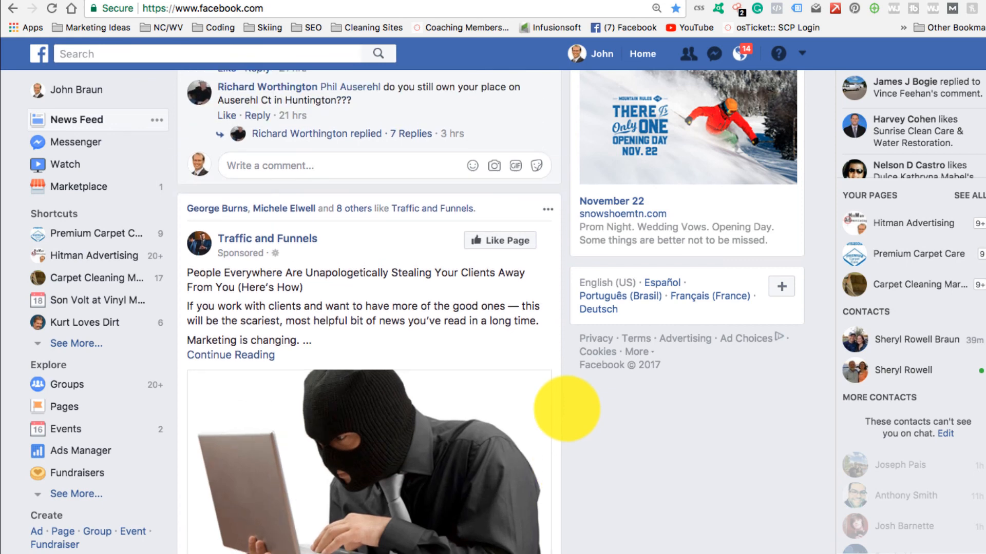